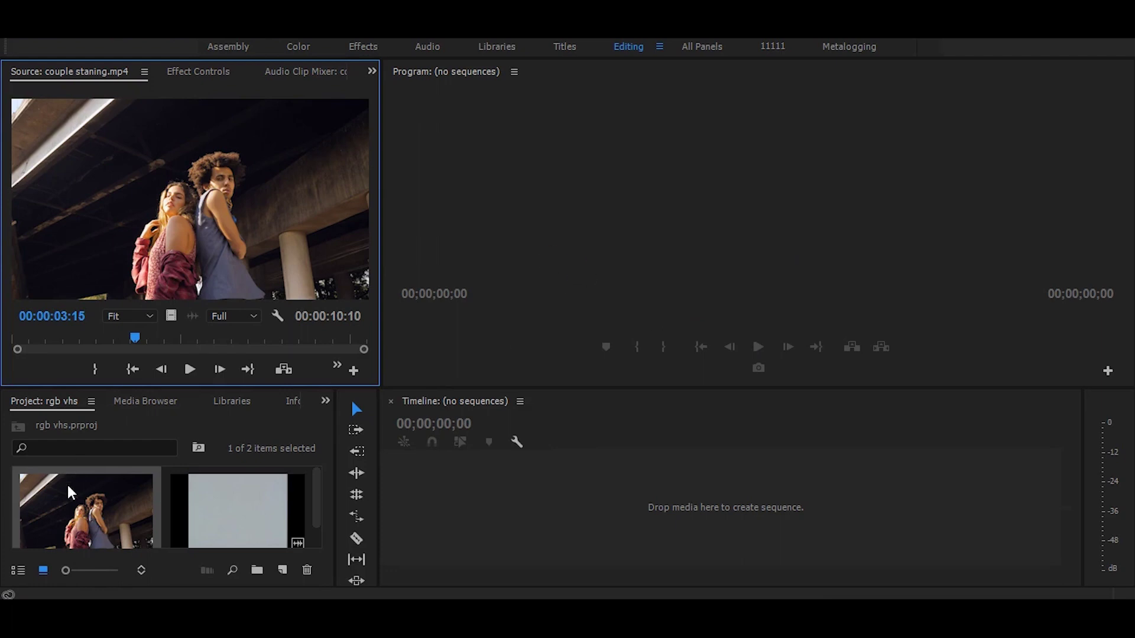
Step: Drop couple staning.mp4 onto the empty Timeline to create its sequence, then scrub through it
{"action": "left_click_drag", "start_coordinate": [68, 488], "coordinate": [499, 525]}
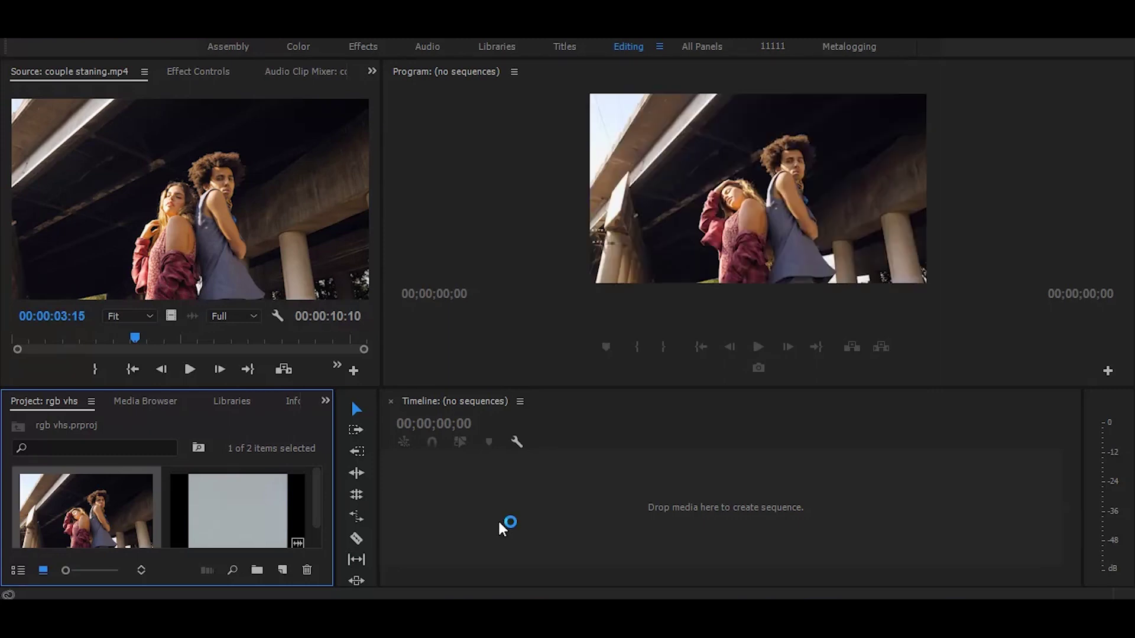
{"action": "mouse_move", "coordinate": [612, 426]}
{"action": "left_mouse_down"}
{"action": "mouse_move", "coordinate": [751, 434]}
{"action": "mouse_move", "coordinate": [702, 435]}
{"action": "left_mouse_up"}
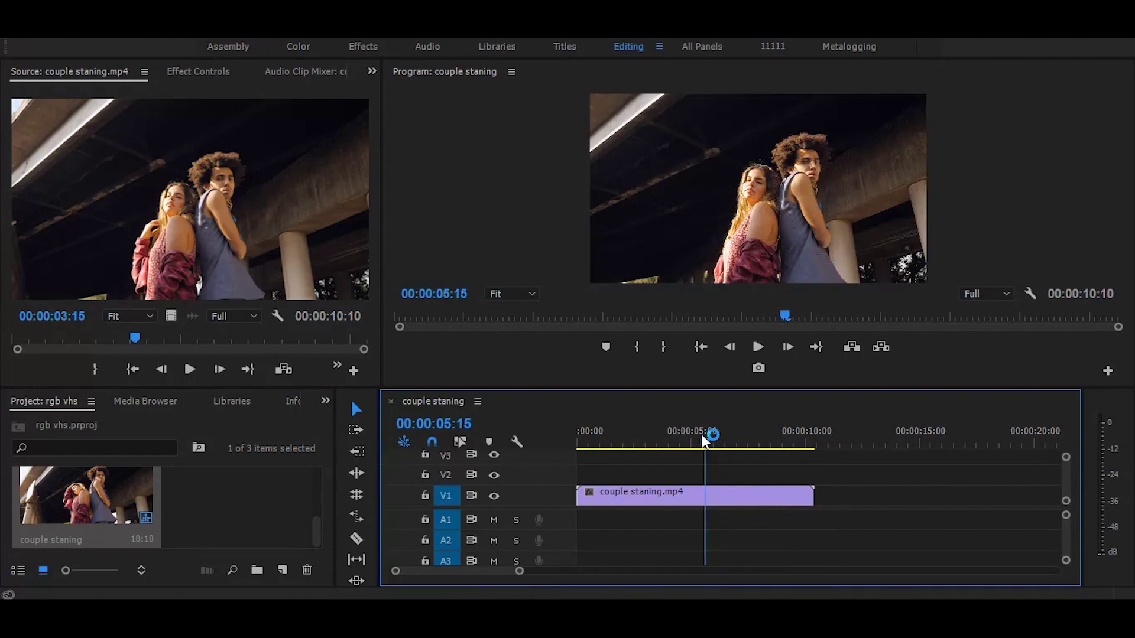
Step: Set the couple clip's Opacity blend mode to Linear Dodge (Add) in Effect Controls
{"action": "left_click", "coordinate": [660, 490]}
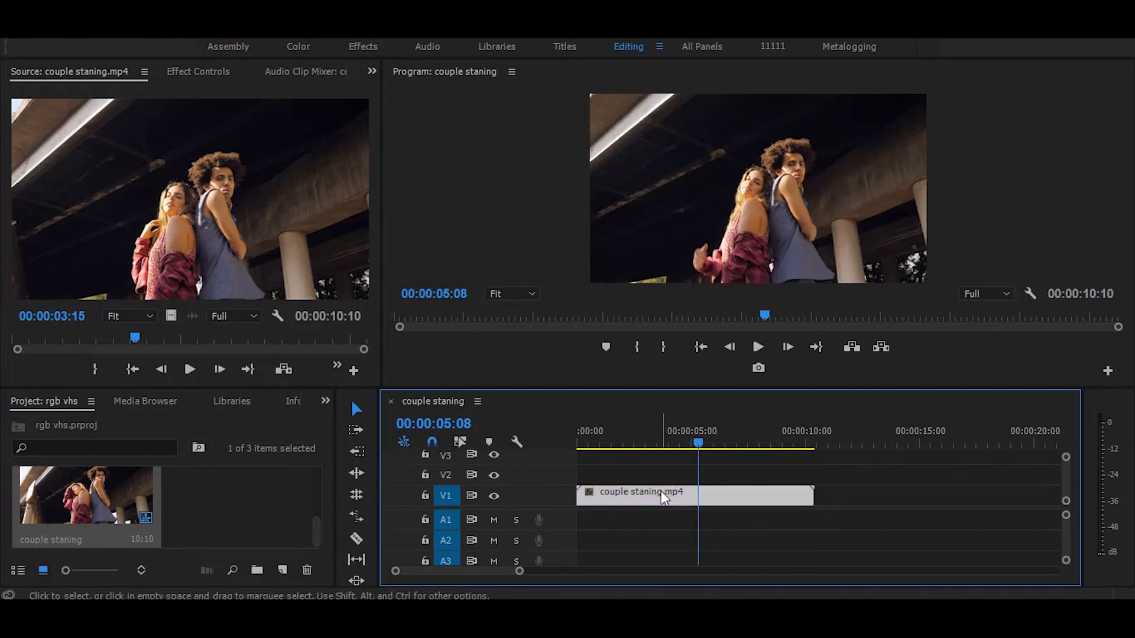
{"action": "left_click", "coordinate": [205, 74]}
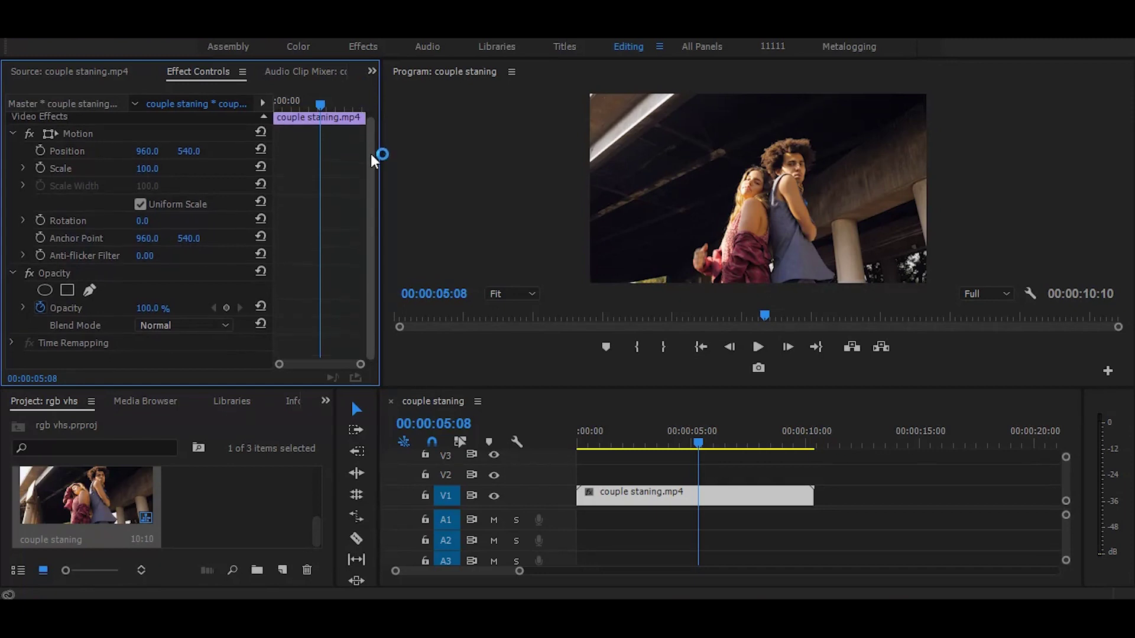
{"action": "left_click_drag", "start_coordinate": [369, 143], "coordinate": [371, 166]}
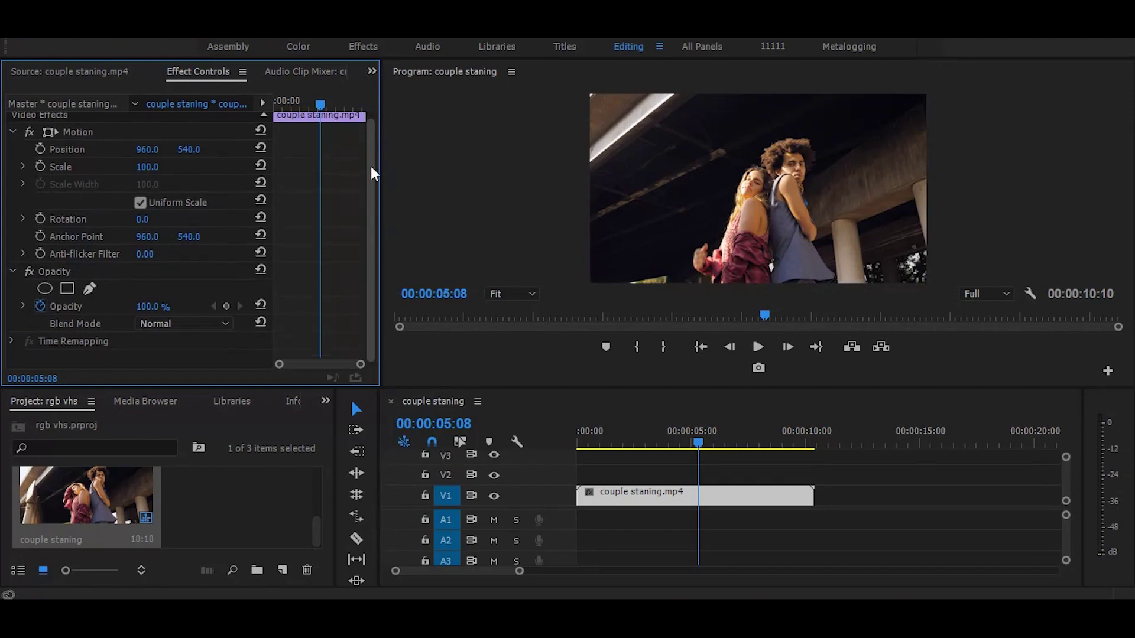
{"action": "left_click", "coordinate": [191, 326]}
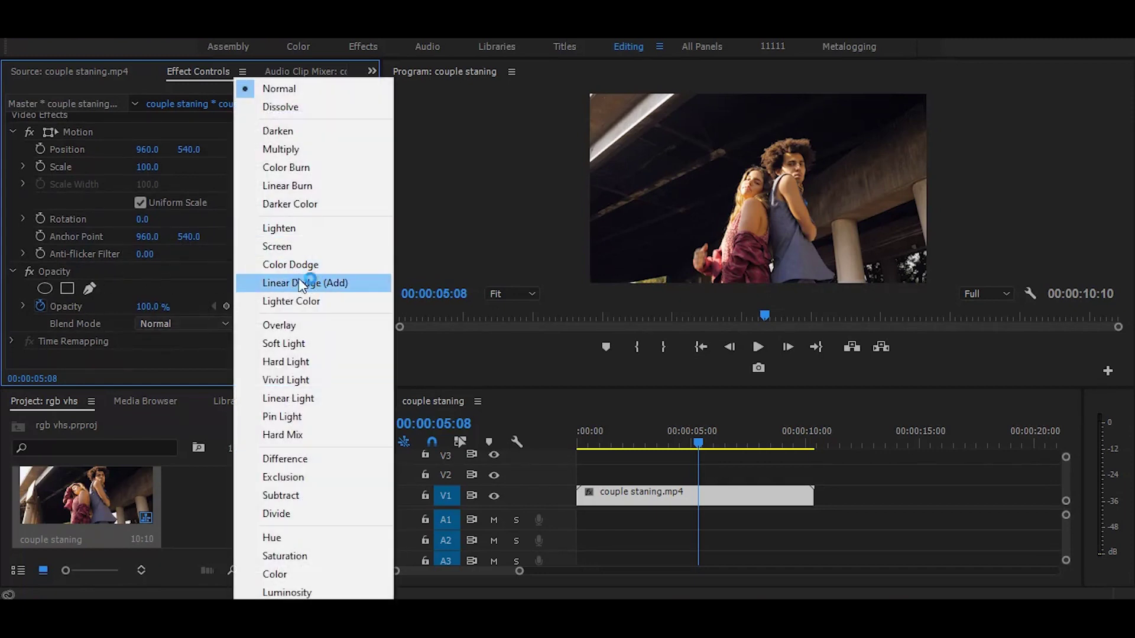
{"action": "left_click", "coordinate": [295, 283]}
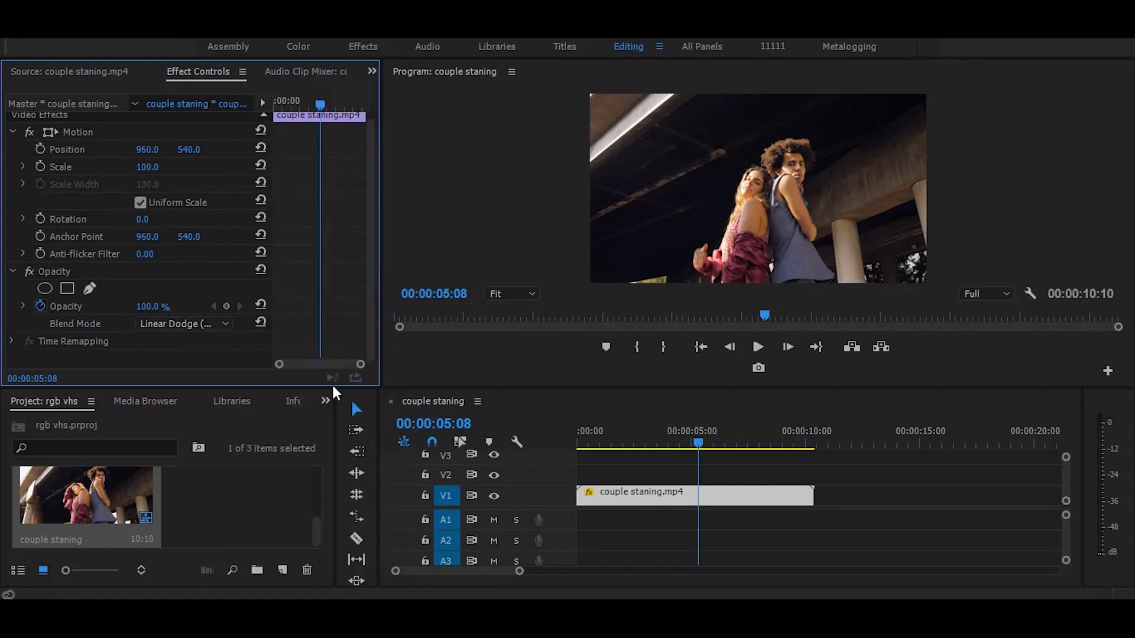
Step: Search 'rgb' in the Effects panel and drop Color Balance (RGB) onto the couple clip
{"action": "left_click", "coordinate": [326, 400]}
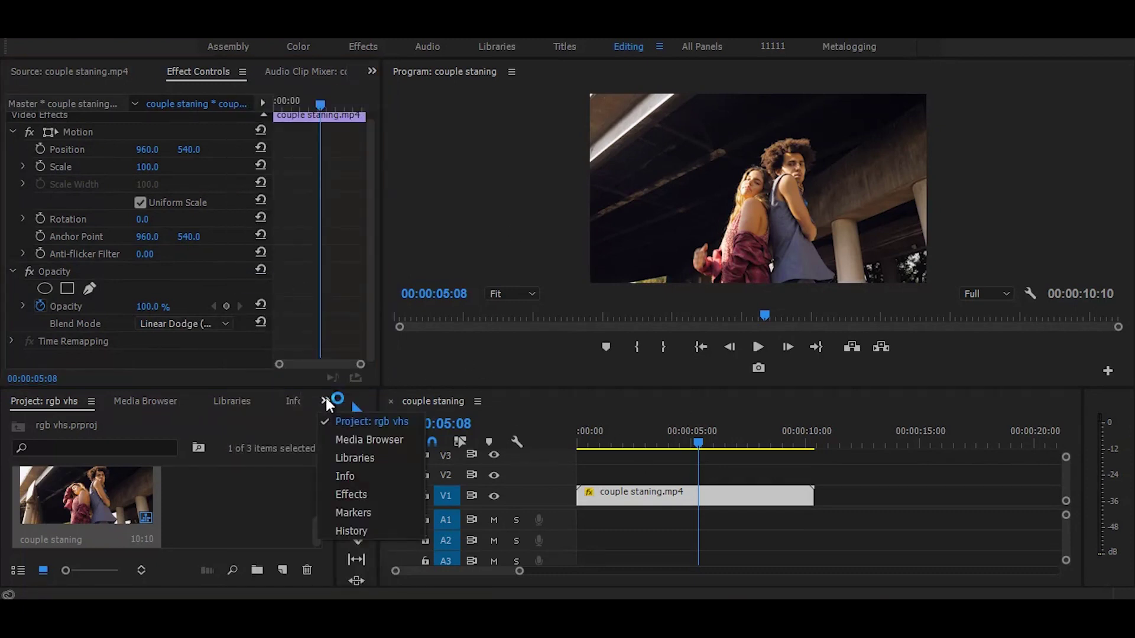
{"action": "left_click", "coordinate": [380, 499]}
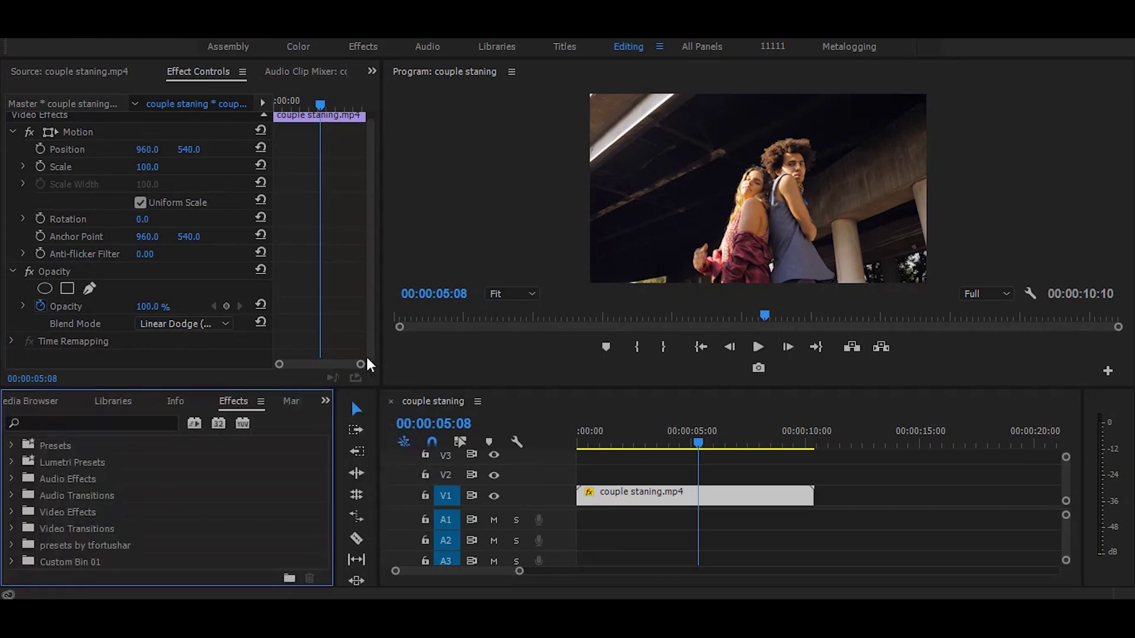
{"action": "left_click", "coordinate": [164, 423]}
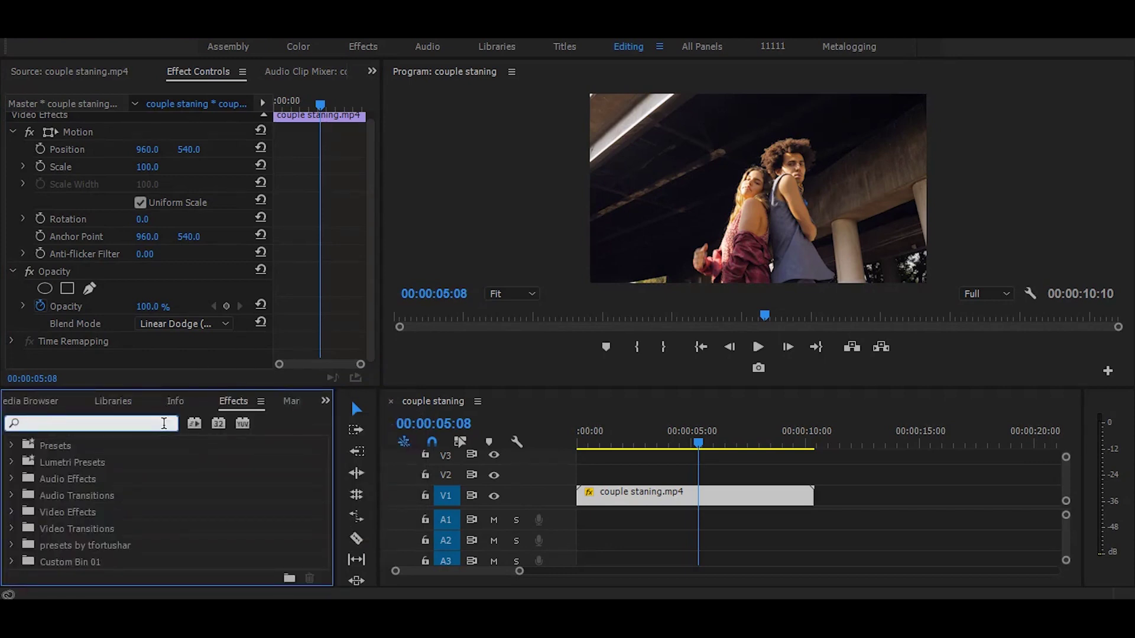
{"action": "type", "text": "rgb"}
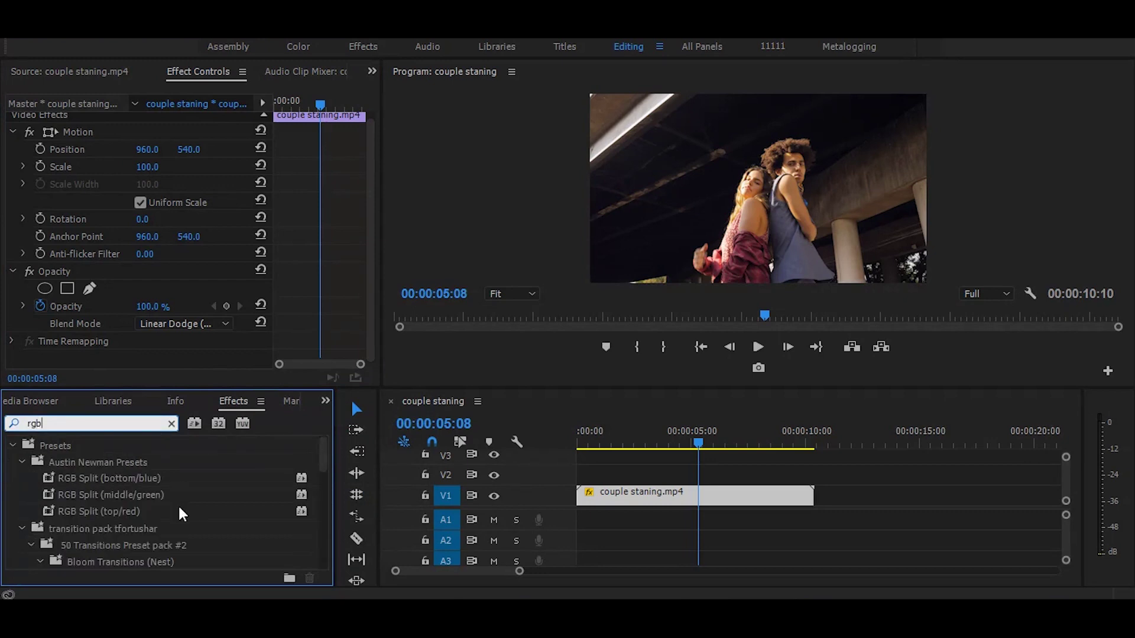
{"action": "scroll", "coordinate": [178, 505], "scroll_direction": "down", "scroll_amount": 2}
{"action": "scroll", "coordinate": [172, 524], "scroll_direction": "down", "scroll_amount": 2}
{"action": "scroll", "coordinate": [171, 522], "scroll_direction": "down", "scroll_amount": 2}
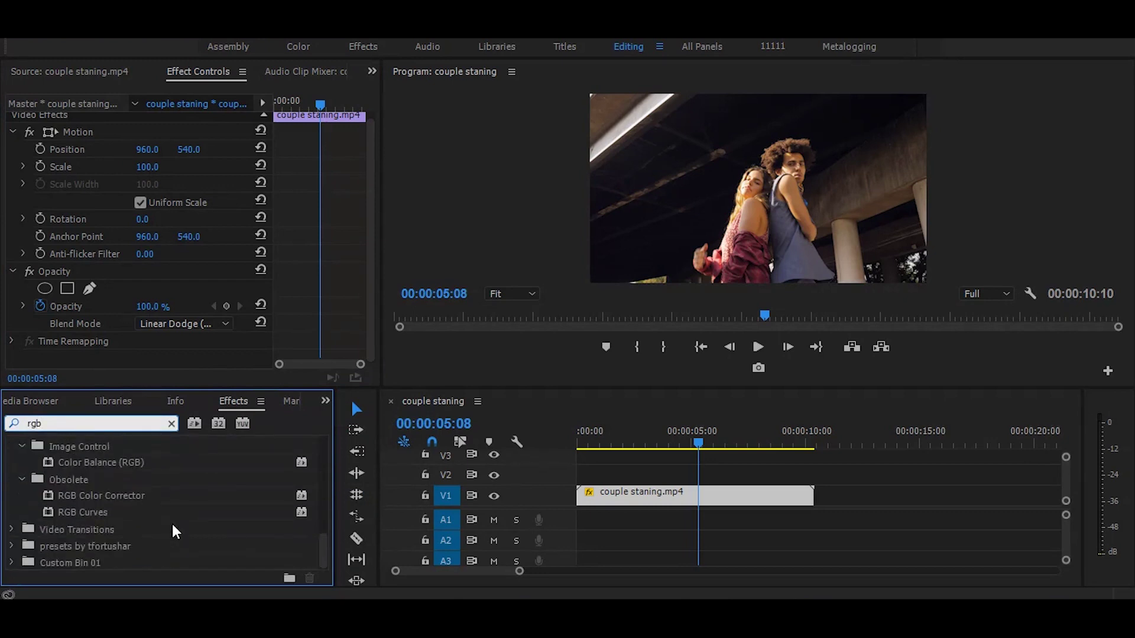
{"action": "scroll", "coordinate": [171, 522], "scroll_direction": "up", "scroll_amount": 1}
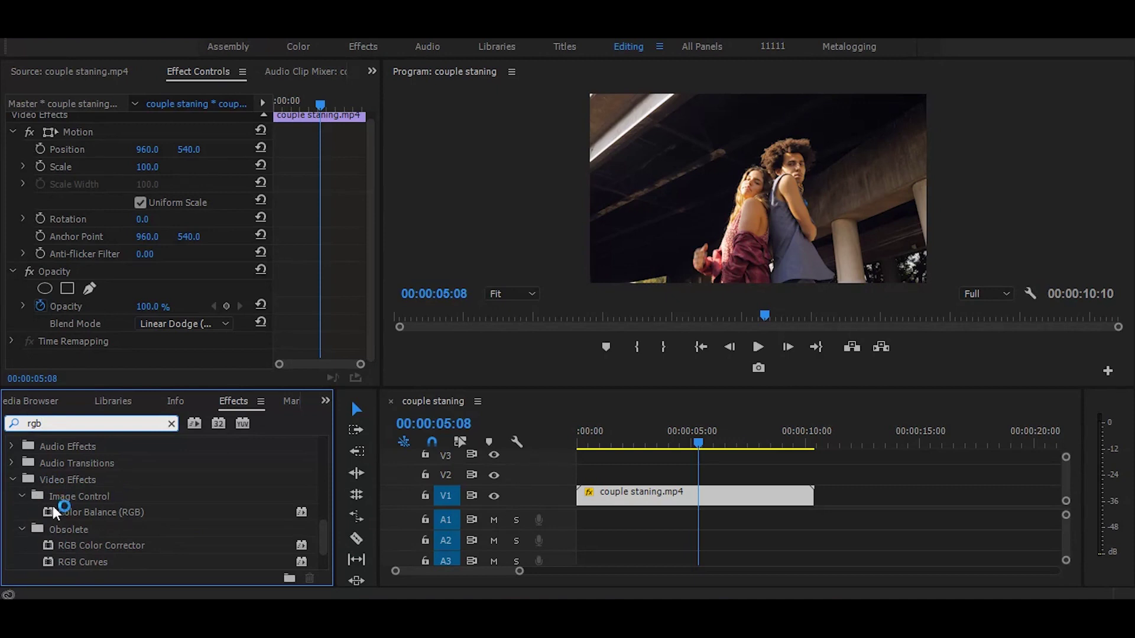
{"action": "mouse_move", "coordinate": [100, 508]}
{"action": "left_mouse_down"}
{"action": "mouse_move", "coordinate": [633, 487]}
{"action": "mouse_move", "coordinate": [647, 496]}
{"action": "left_mouse_up"}
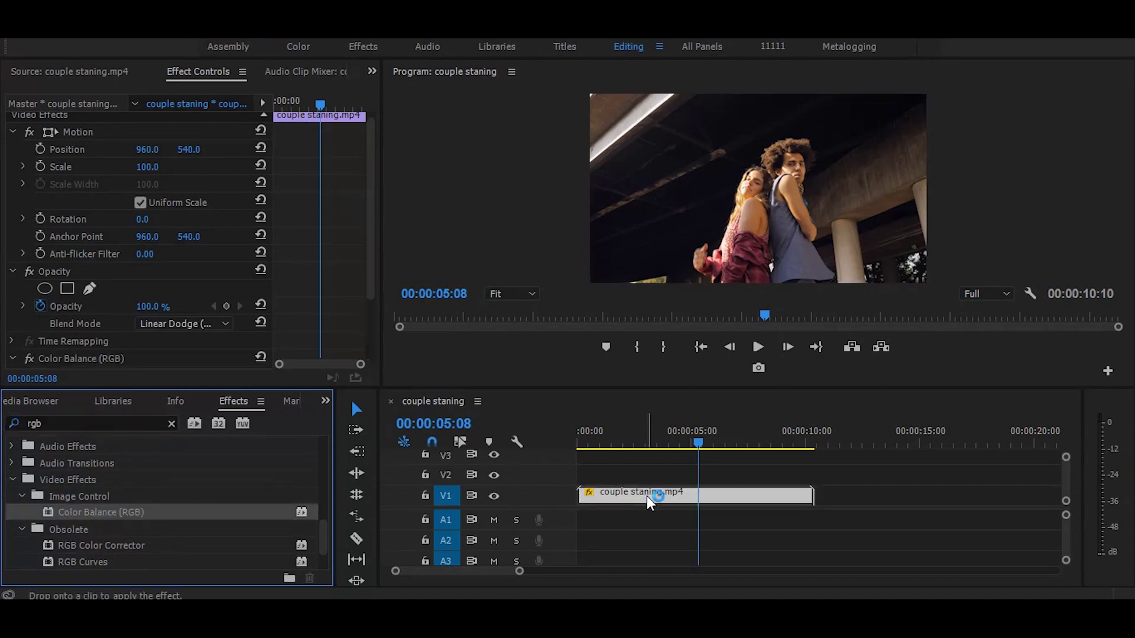
Step: Alt-drag the couple clip onto V2 and V3 in the maximized Timeline, then restore the layout
{"action": "left_click", "coordinate": [725, 457]}
{"action": "key", "text": "grave"}
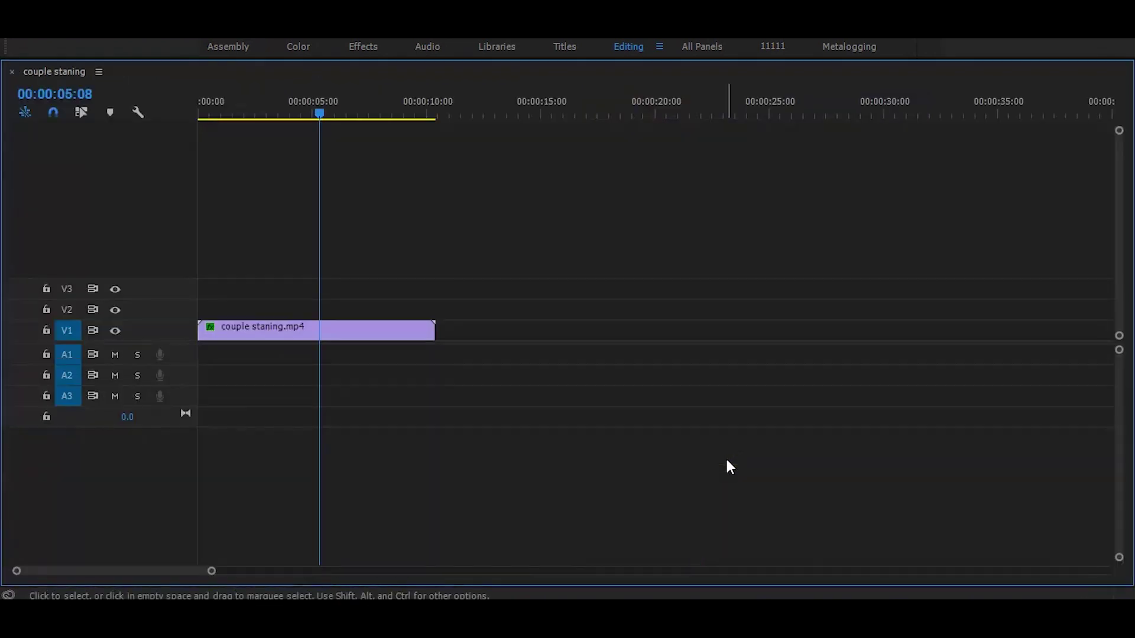
{"action": "left_click_drag", "start_coordinate": [409, 332], "coordinate": [403, 290]}
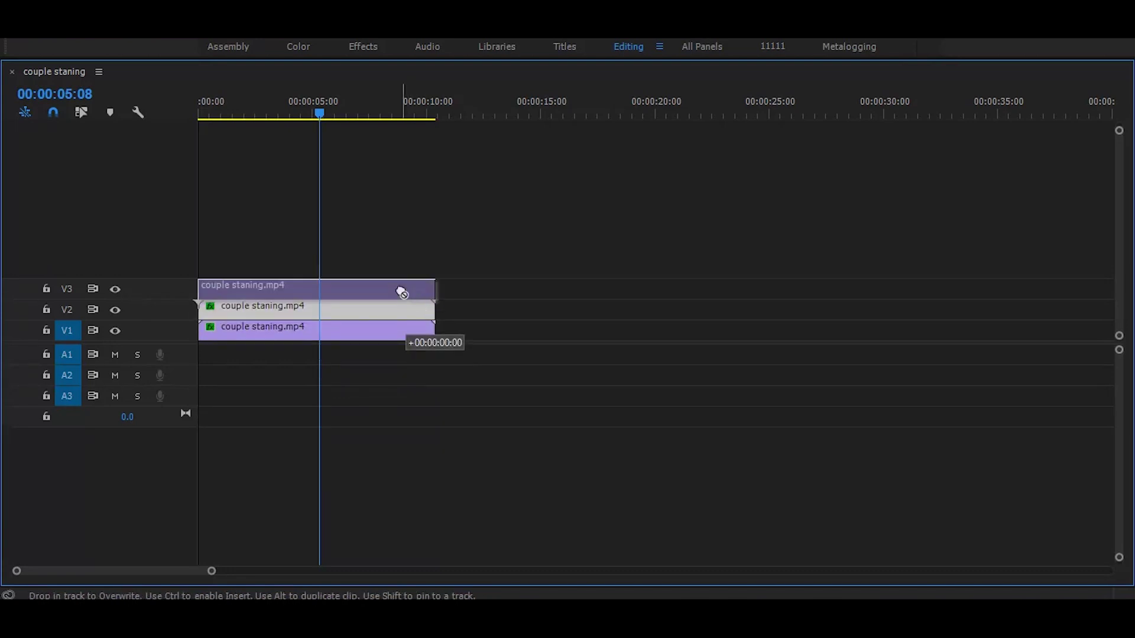
{"action": "key", "text": "grave"}
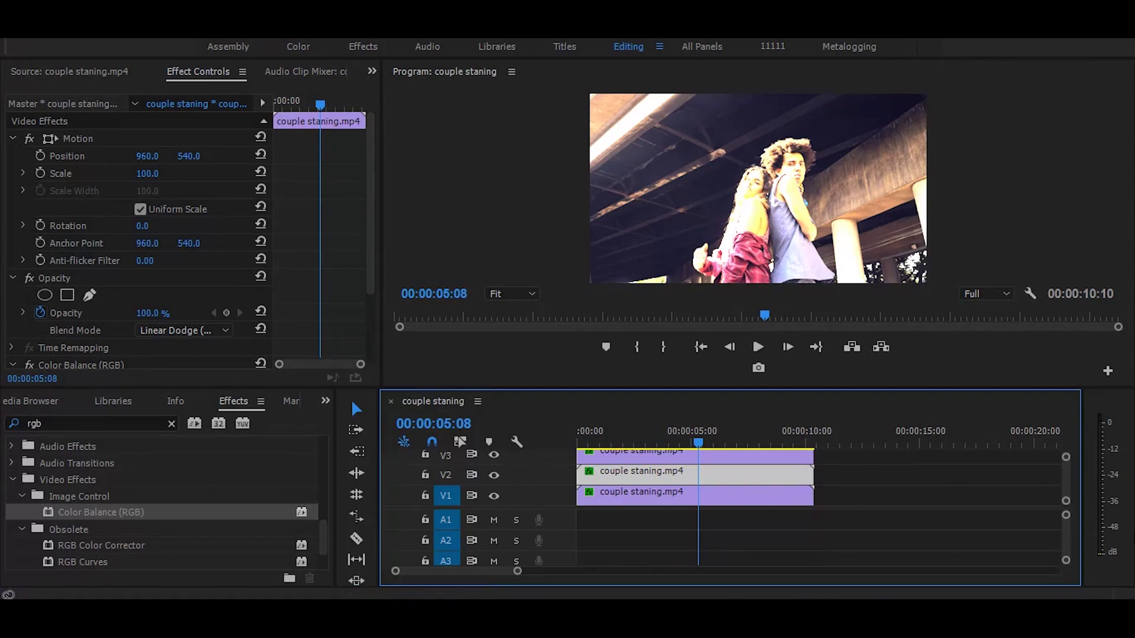
{"action": "left_click_drag", "start_coordinate": [1063, 482], "coordinate": [1066, 485]}
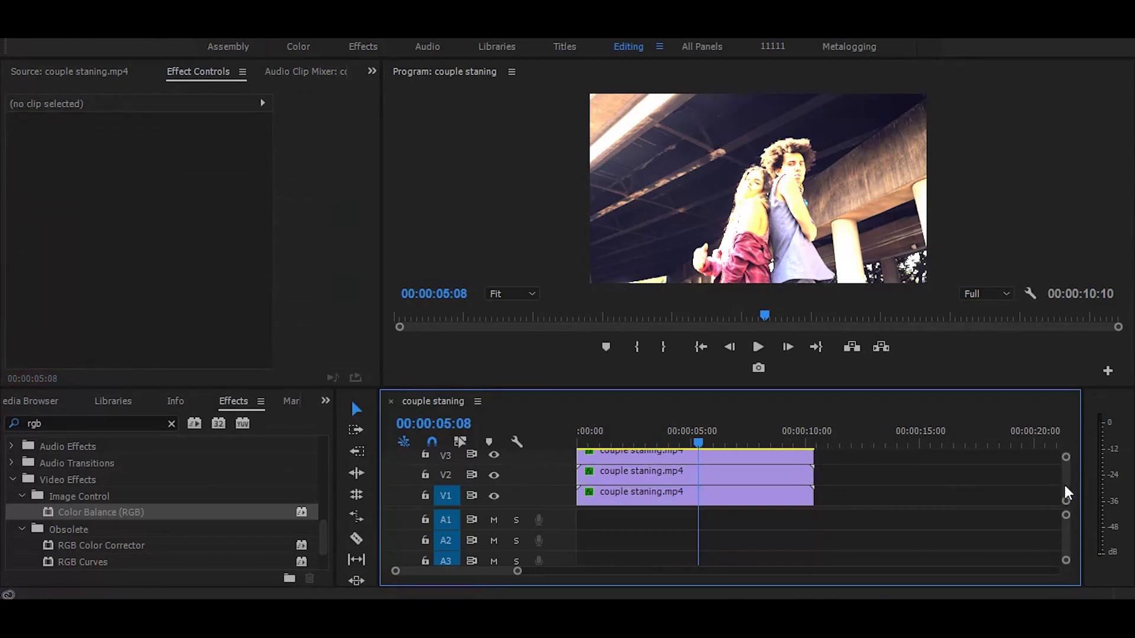
Step: Set the V3 copy's Color Balance (RGB) to Red 100, Green 0, Blue 0
{"action": "left_click", "coordinate": [637, 478]}
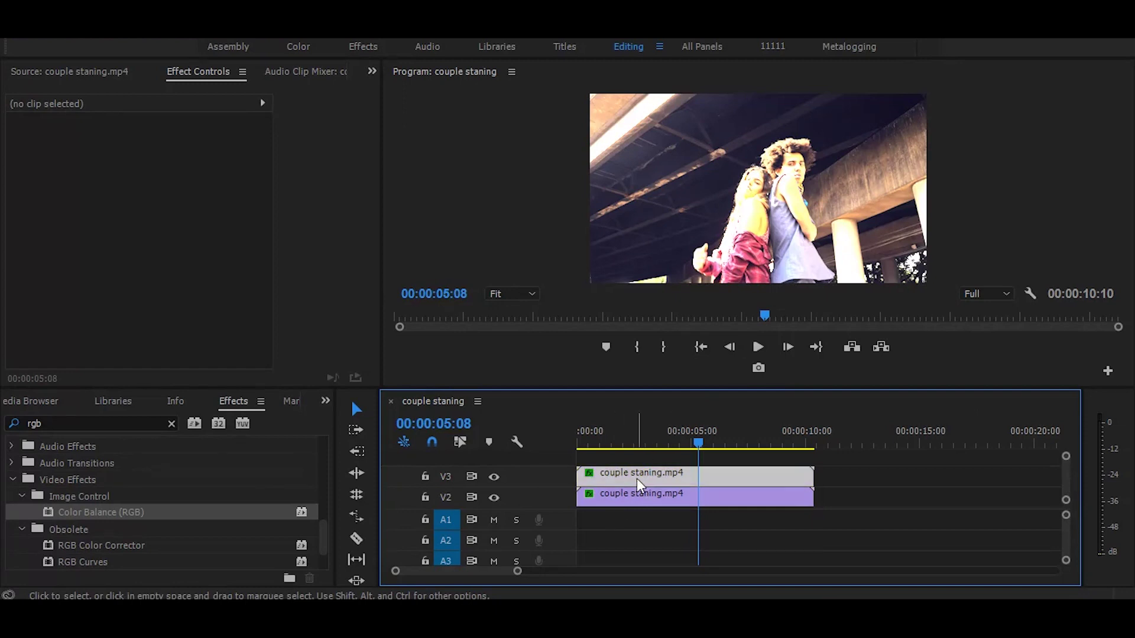
{"action": "left_click_drag", "start_coordinate": [369, 193], "coordinate": [374, 295]}
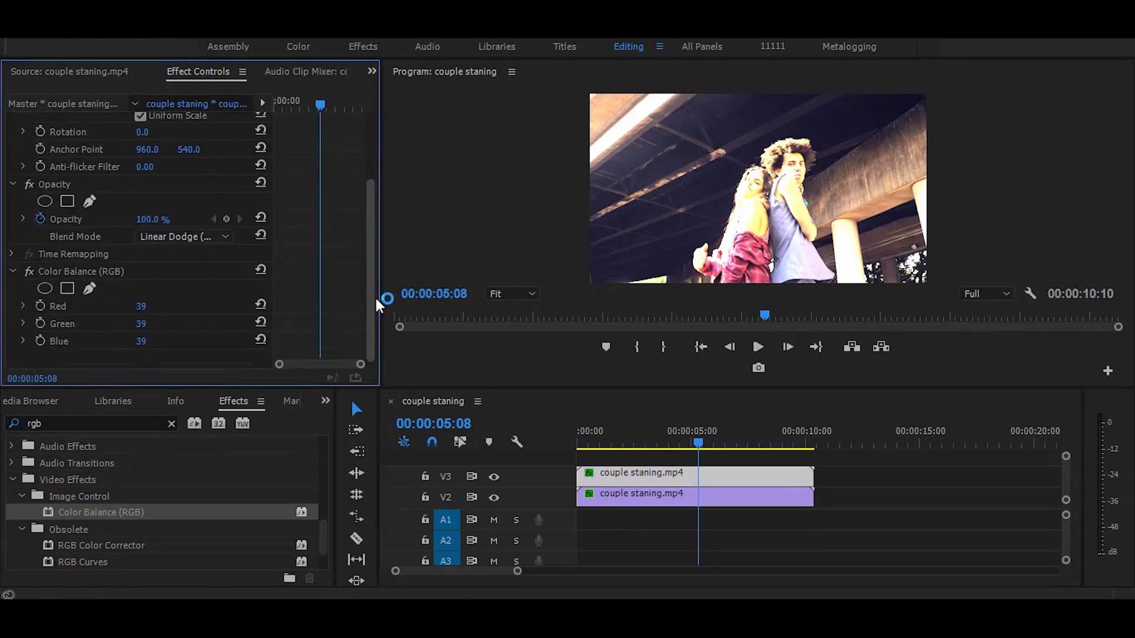
{"action": "left_click", "coordinate": [142, 306]}
{"action": "type", "text": "100"}
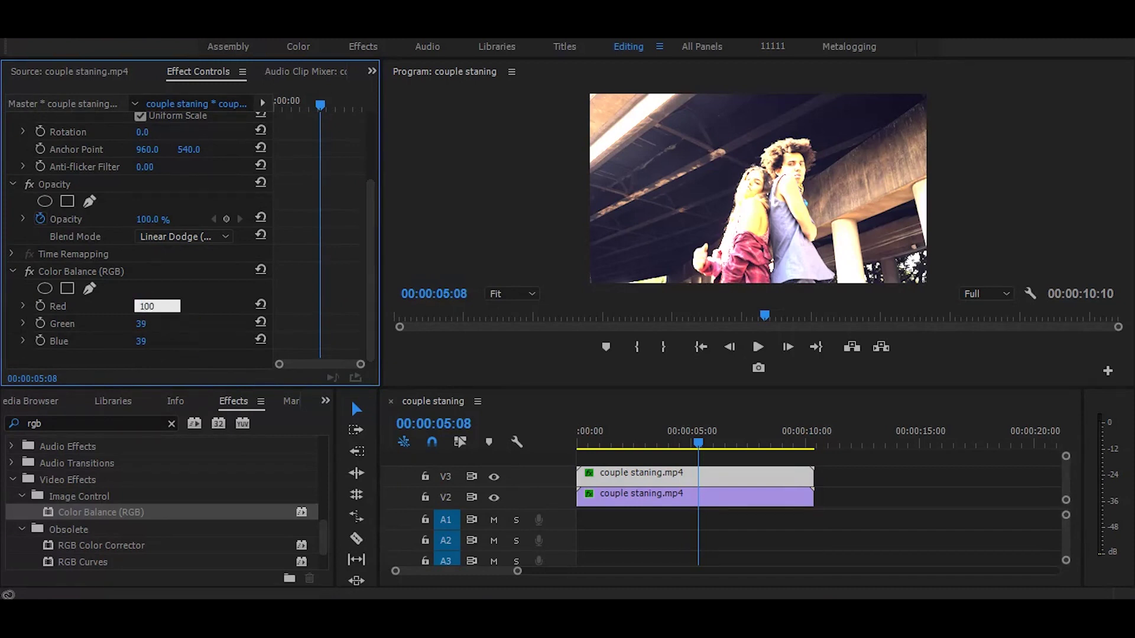
{"action": "key", "text": "Tab"}
{"action": "type", "text": "0"}
{"action": "key", "text": "Tab"}
{"action": "type", "text": "100"}
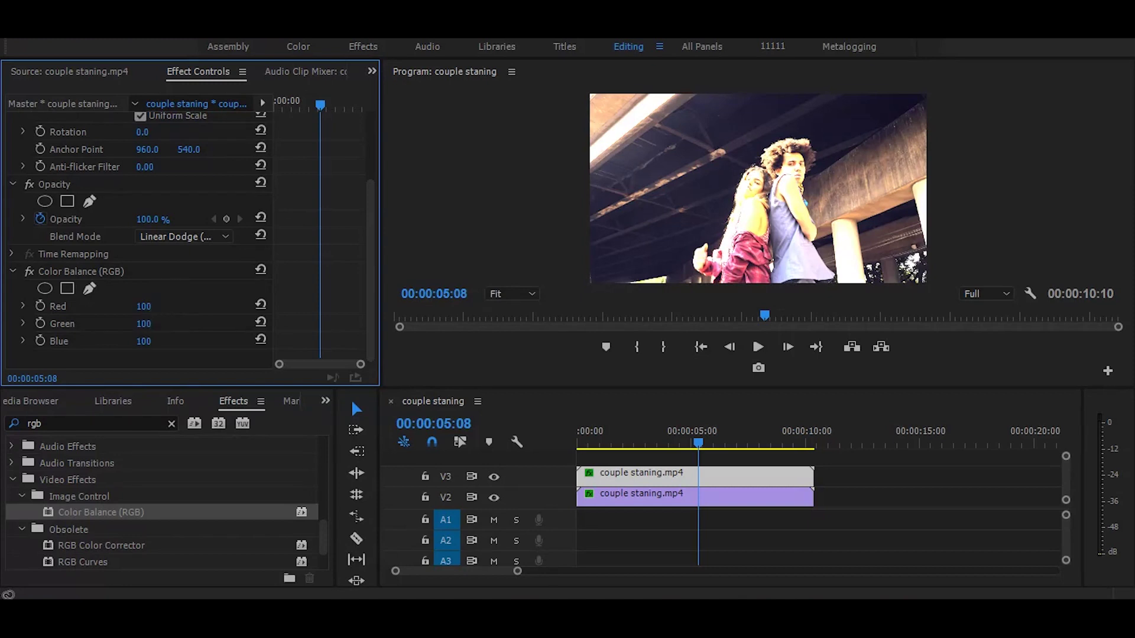
{"action": "key", "text": "Return"}
{"action": "left_click_drag", "start_coordinate": [151, 341], "coordinate": [157, 339]}
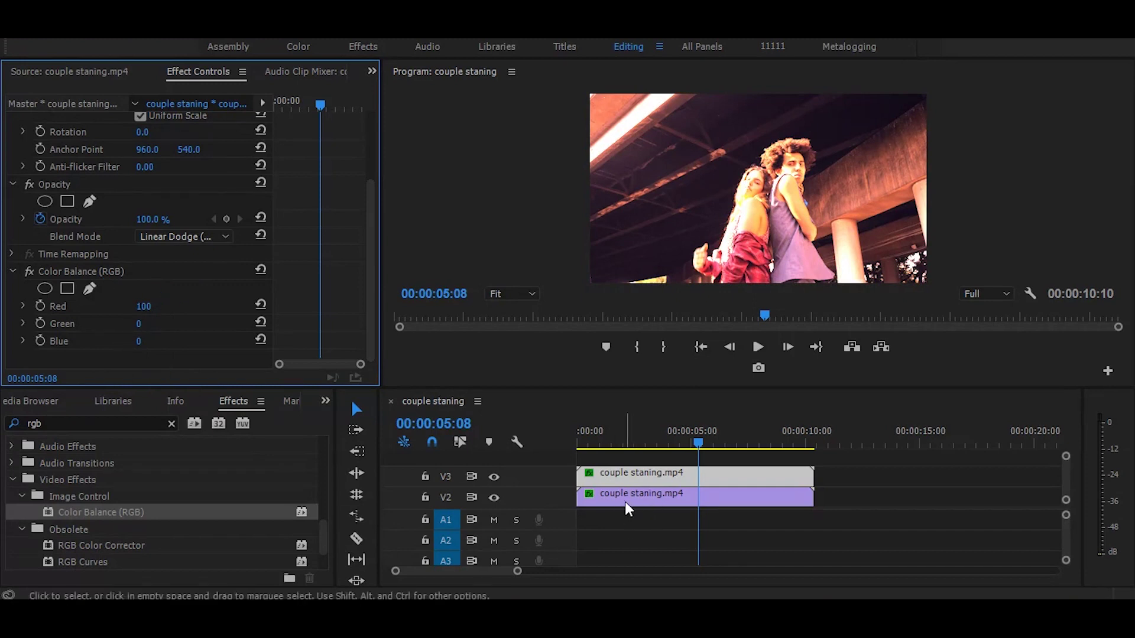
Step: Give the V2 copy Color Balance (RGB) values Red 0, Green 100, Blue 0
{"action": "left_click", "coordinate": [620, 473]}
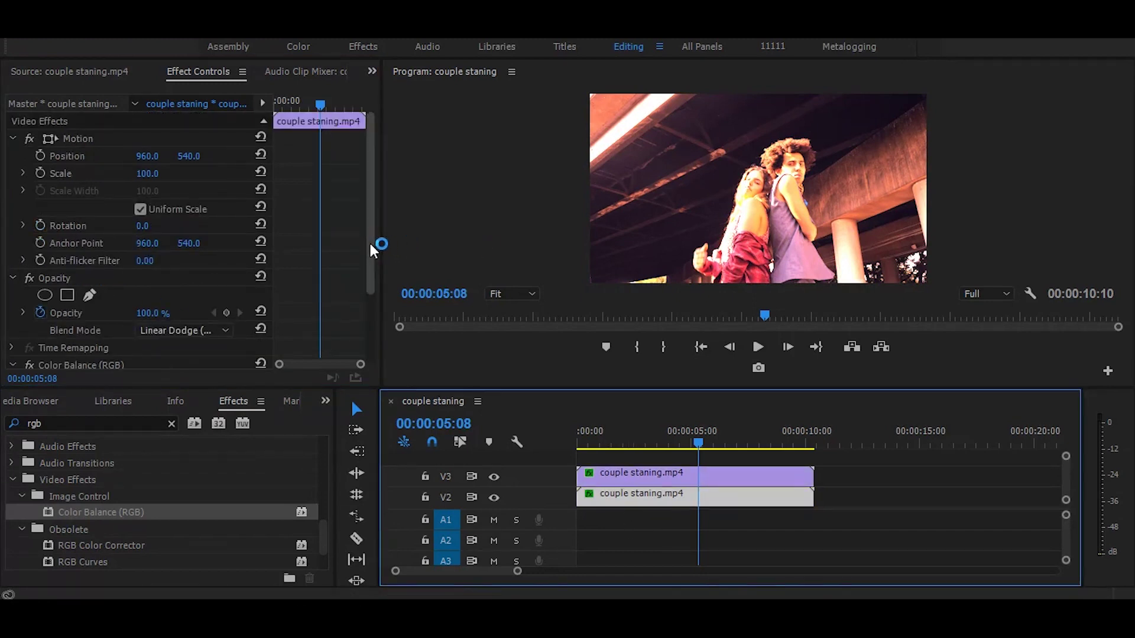
{"action": "left_click_drag", "start_coordinate": [369, 240], "coordinate": [366, 311]}
{"action": "left_click", "coordinate": [141, 306]}
{"action": "type", "text": "0"}
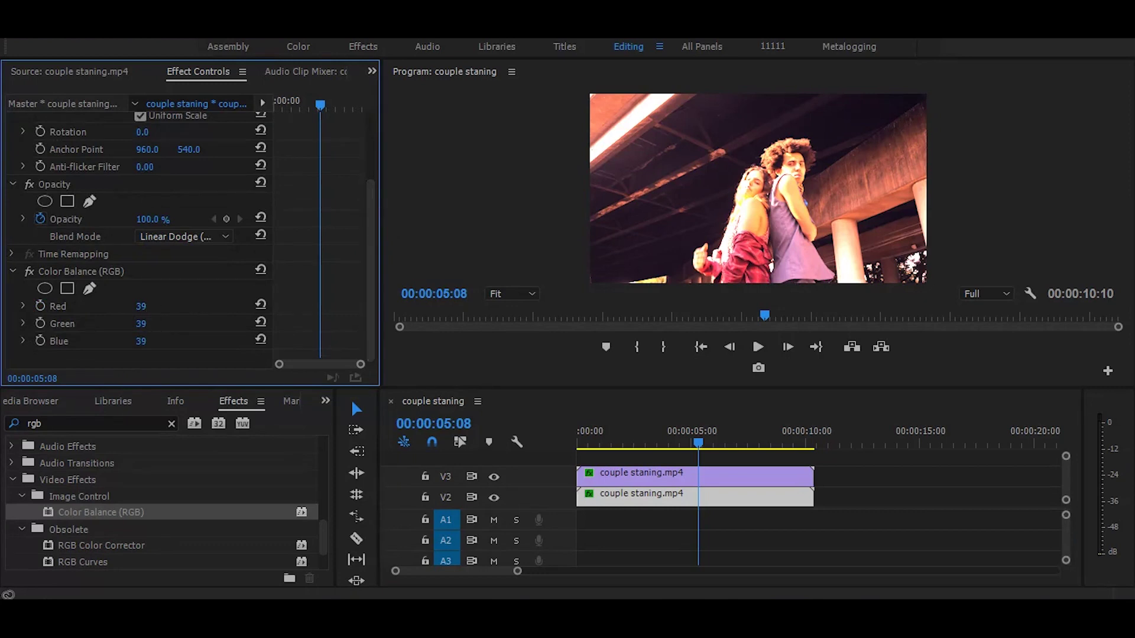
{"action": "left_click", "coordinate": [142, 324]}
{"action": "type", "text": "100100"}
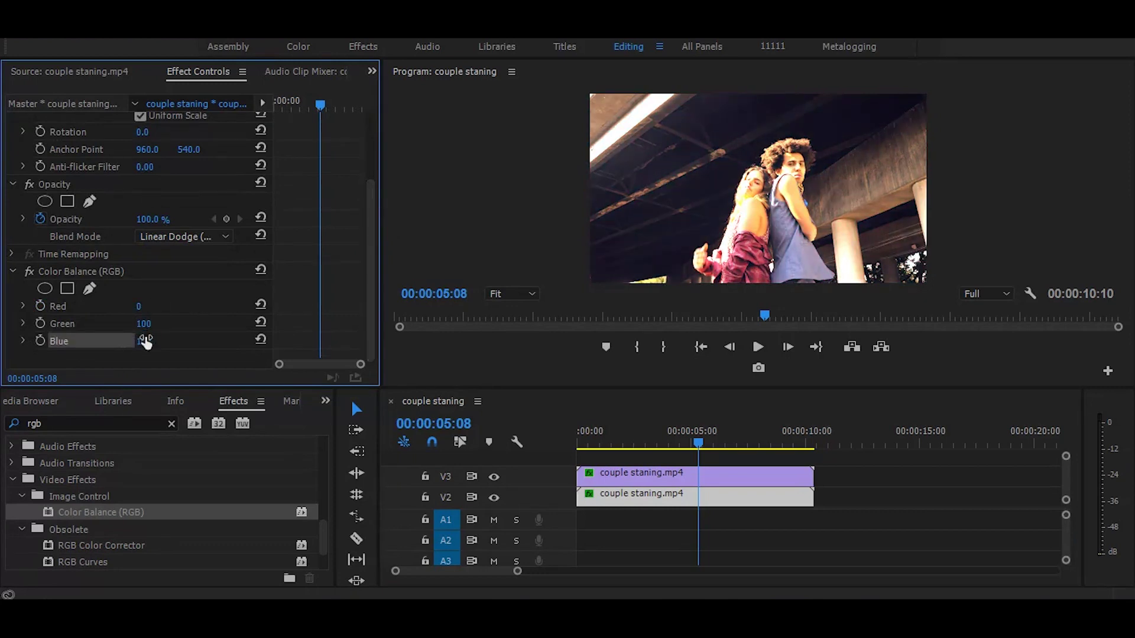
{"action": "left_click_drag", "start_coordinate": [141, 341], "coordinate": [257, 279]}
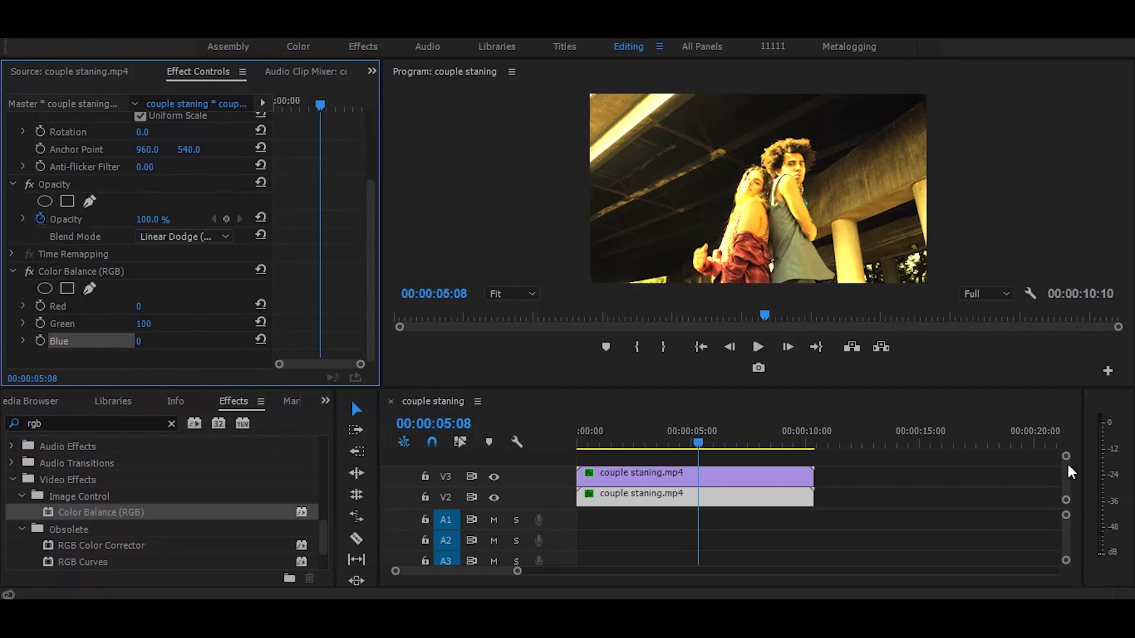
{"action": "scroll", "coordinate": [1063, 462], "scroll_direction": "down", "scroll_amount": 2}
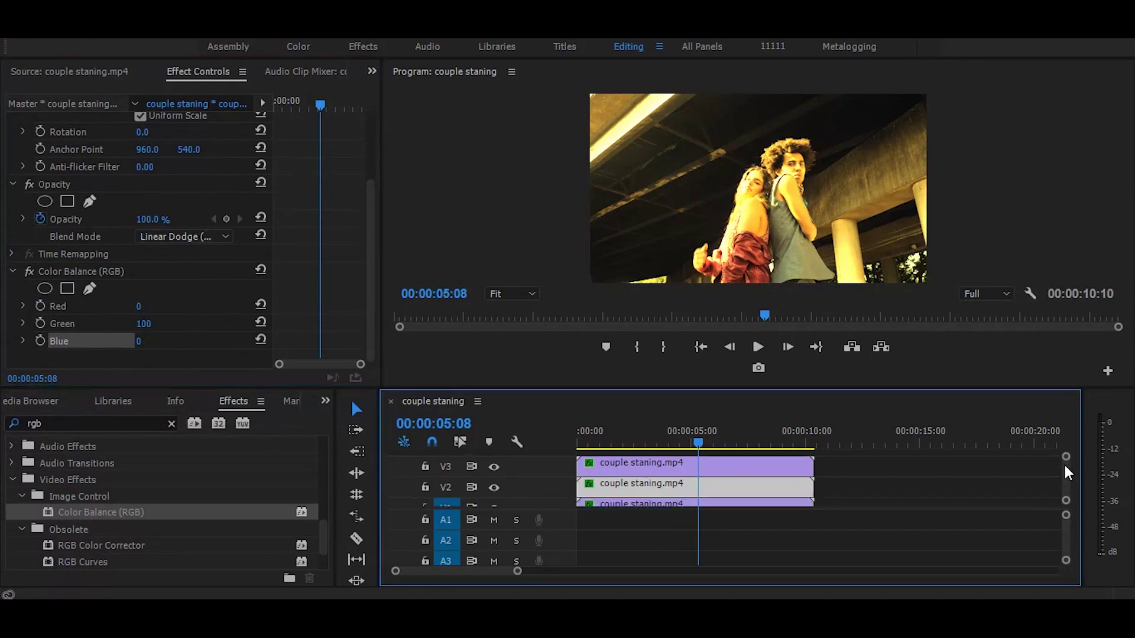
Step: Set the V1 clip's Color Balance (RGB) to Red 0, Green 0, Blue 100
{"action": "left_click", "coordinate": [771, 496]}
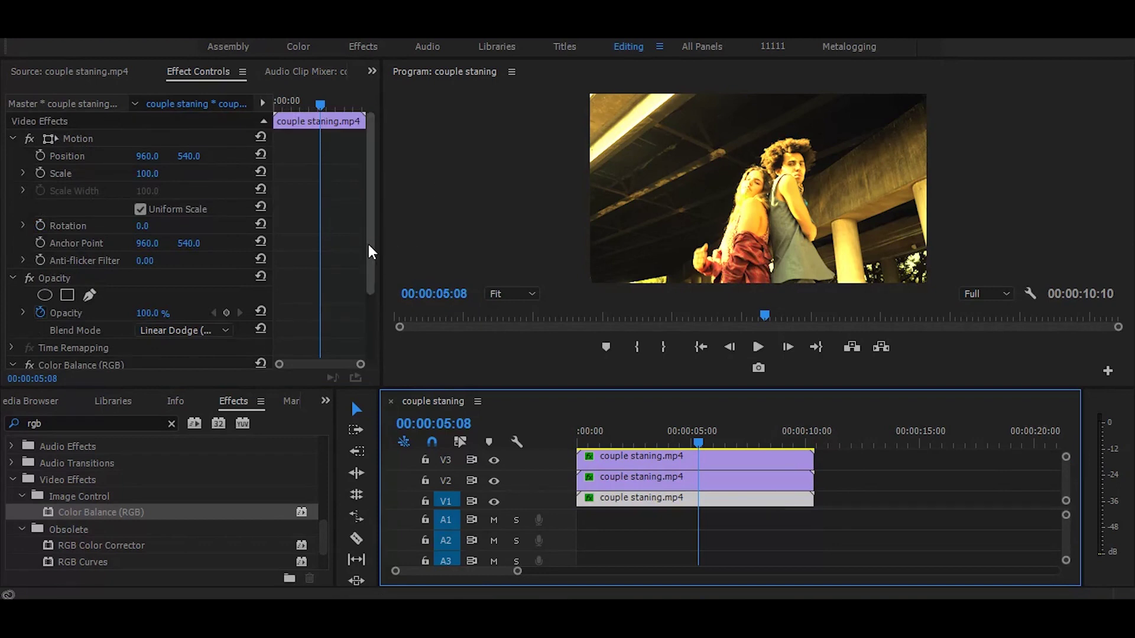
{"action": "left_click_drag", "start_coordinate": [368, 252], "coordinate": [365, 317]}
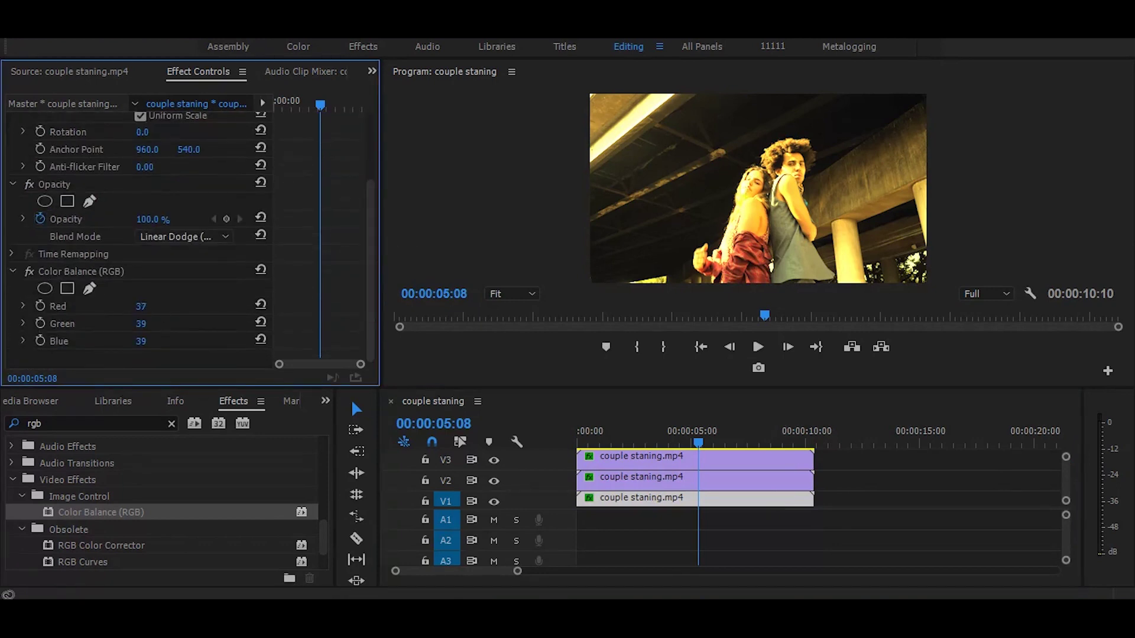
{"action": "mouse_move", "coordinate": [164, 306]}
{"action": "left_mouse_down"}
{"action": "mouse_move", "coordinate": [133, 324]}
{"action": "mouse_move", "coordinate": [178, 340]}
{"action": "left_mouse_up"}
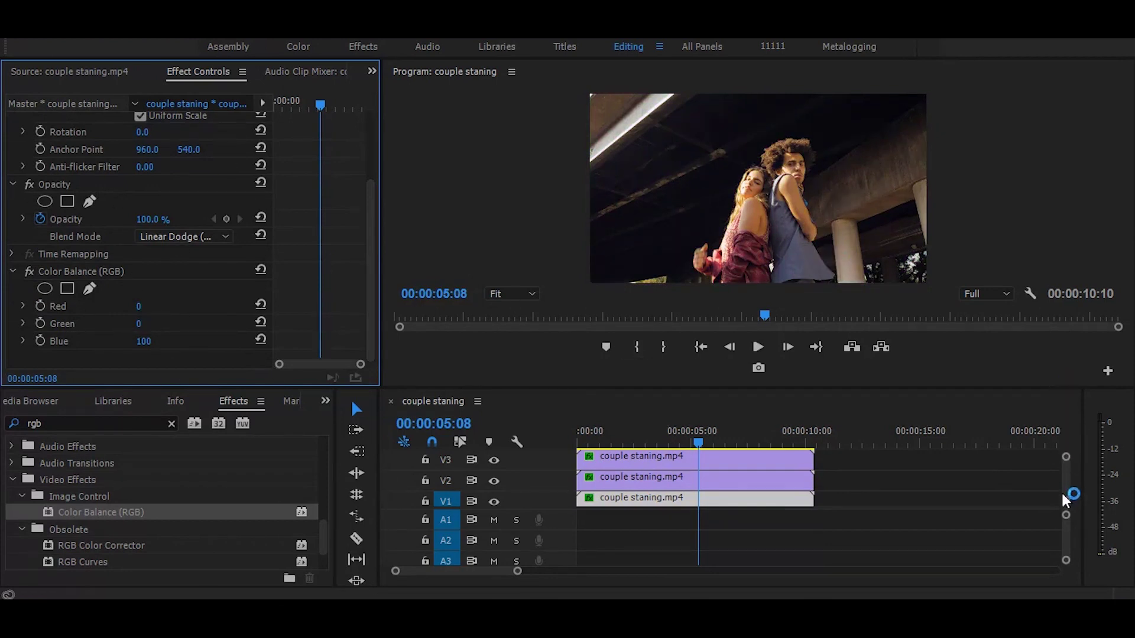
{"action": "left_click_drag", "start_coordinate": [1067, 500], "coordinate": [1068, 472]}
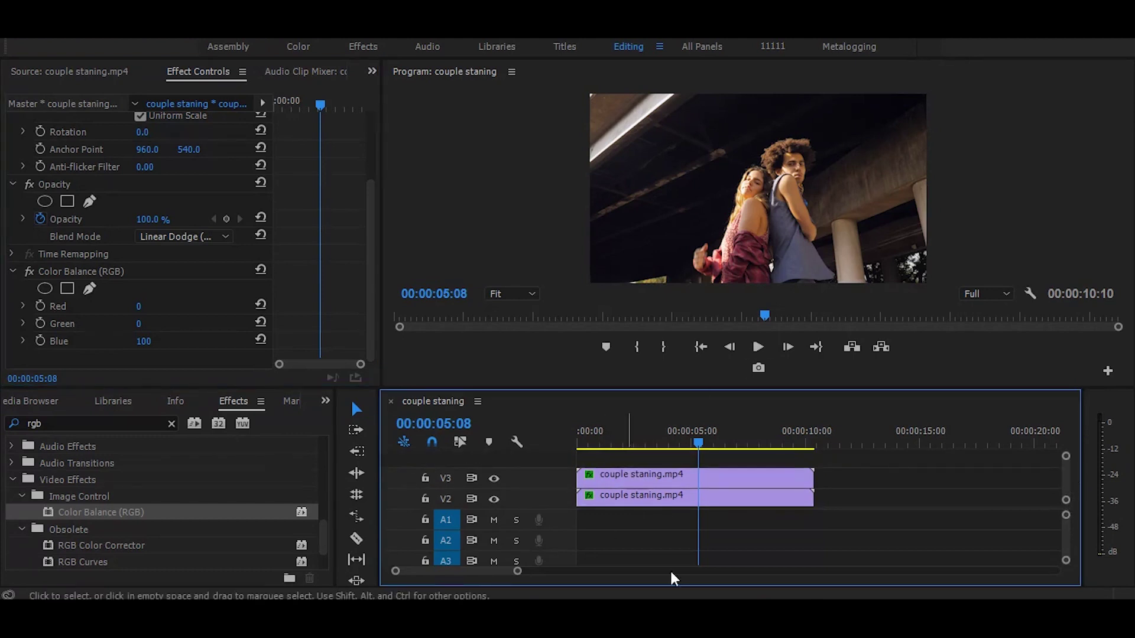
Step: Raise the V3 copy's Motion Scale from 100 to 102
{"action": "left_click", "coordinate": [673, 476]}
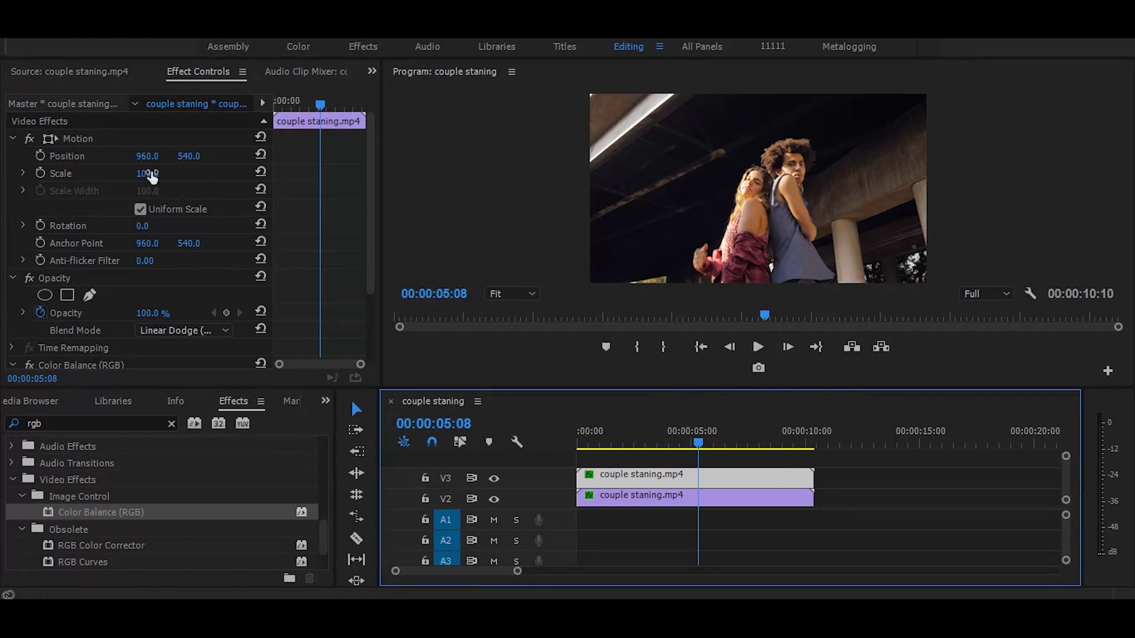
{"action": "left_click_drag", "start_coordinate": [151, 175], "coordinate": [153, 175]}
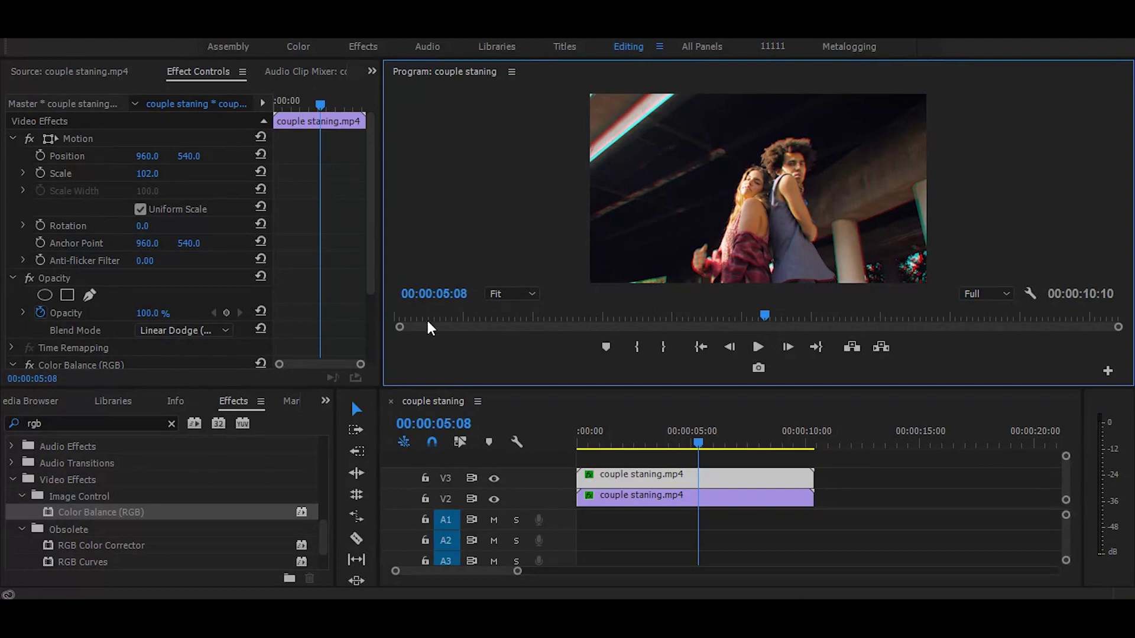
Step: Drag the Super 8 Film Overlay from the Project panel onto track V4 and select it
{"action": "left_click", "coordinate": [327, 399]}
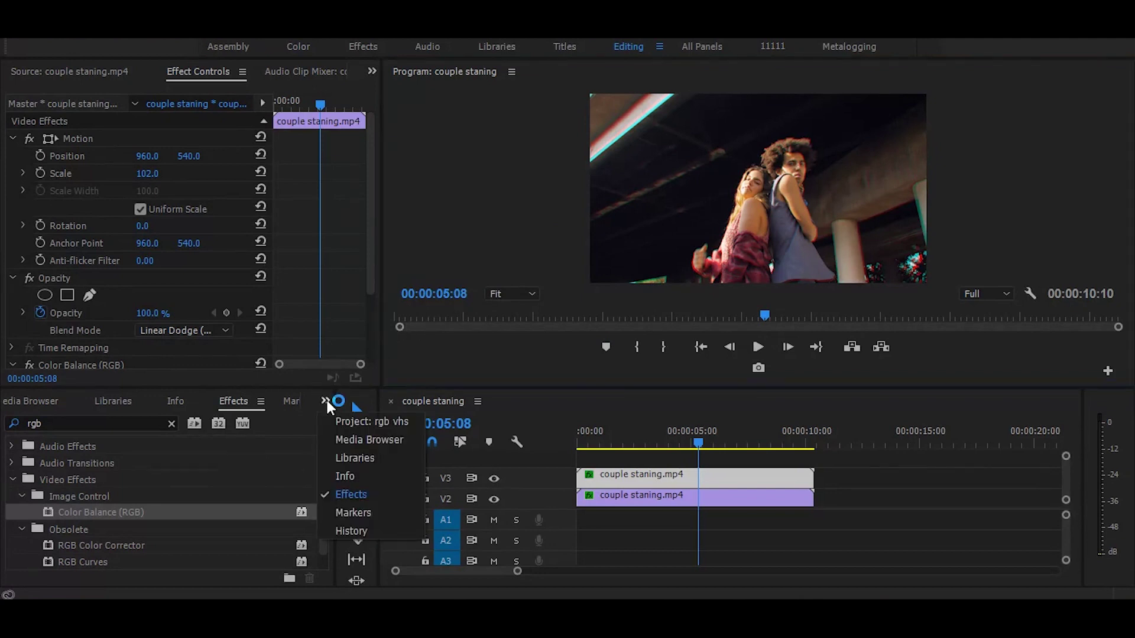
{"action": "left_click", "coordinate": [385, 422]}
{"action": "left_click_drag", "start_coordinate": [317, 530], "coordinate": [313, 493]}
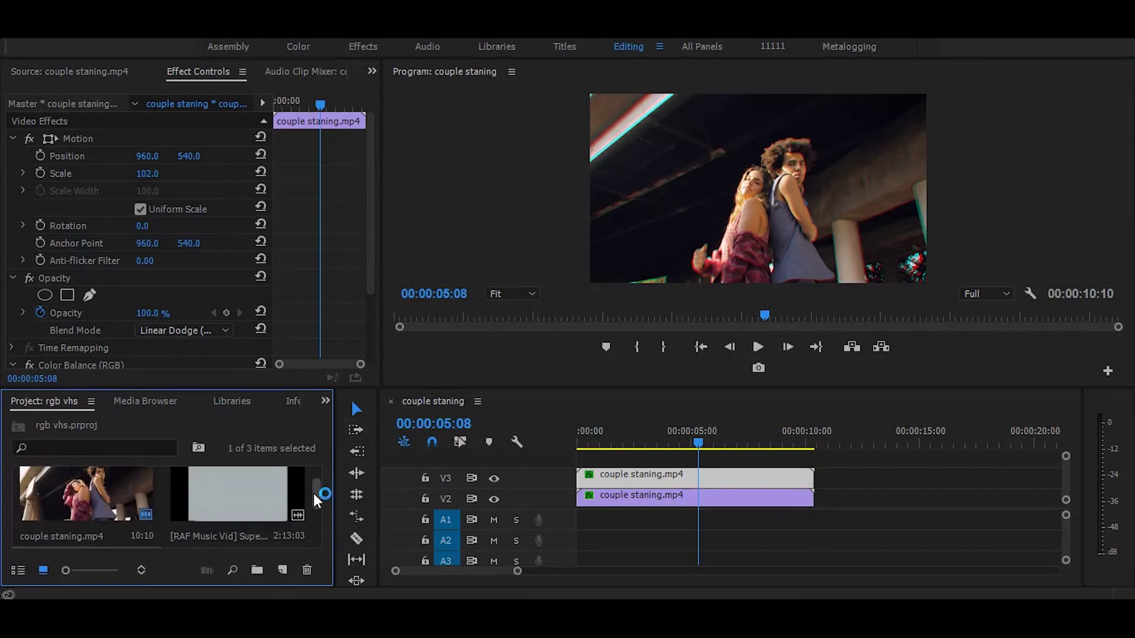
{"action": "left_click", "coordinate": [357, 494]}
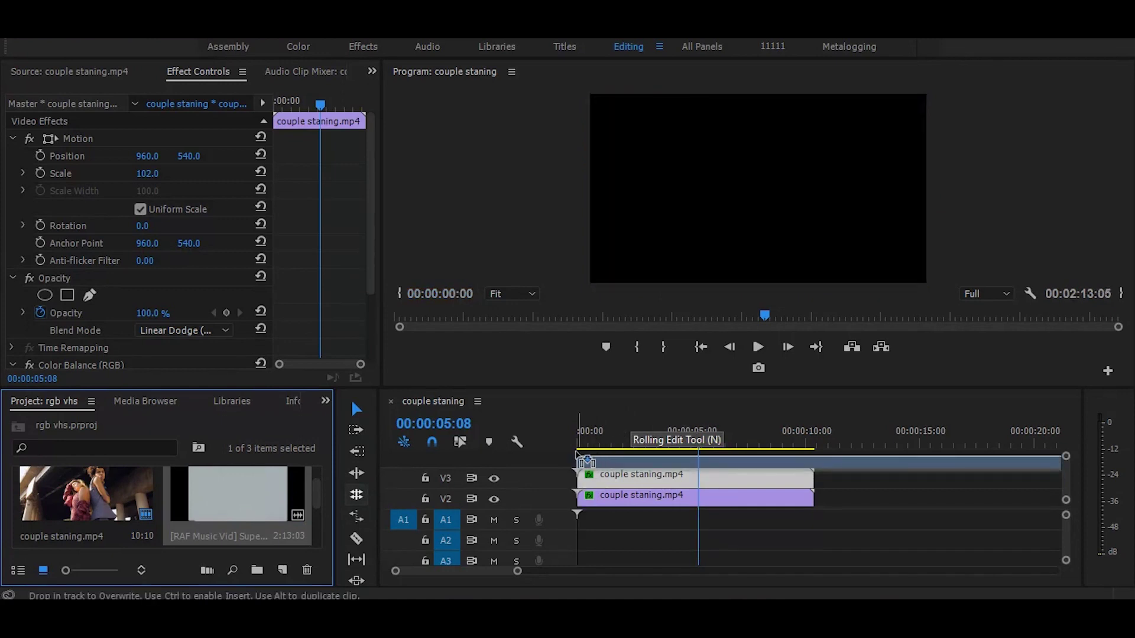
{"action": "left_click_drag", "start_coordinate": [596, 455], "coordinate": [582, 456]}
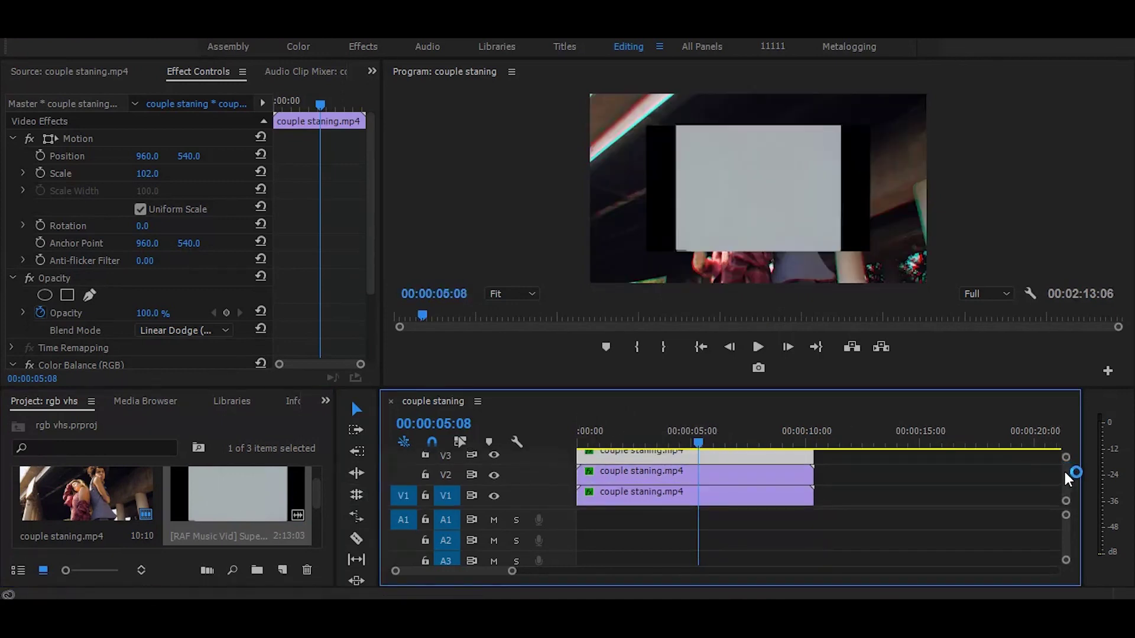
{"action": "left_click_drag", "start_coordinate": [1054, 459], "coordinate": [1066, 473]}
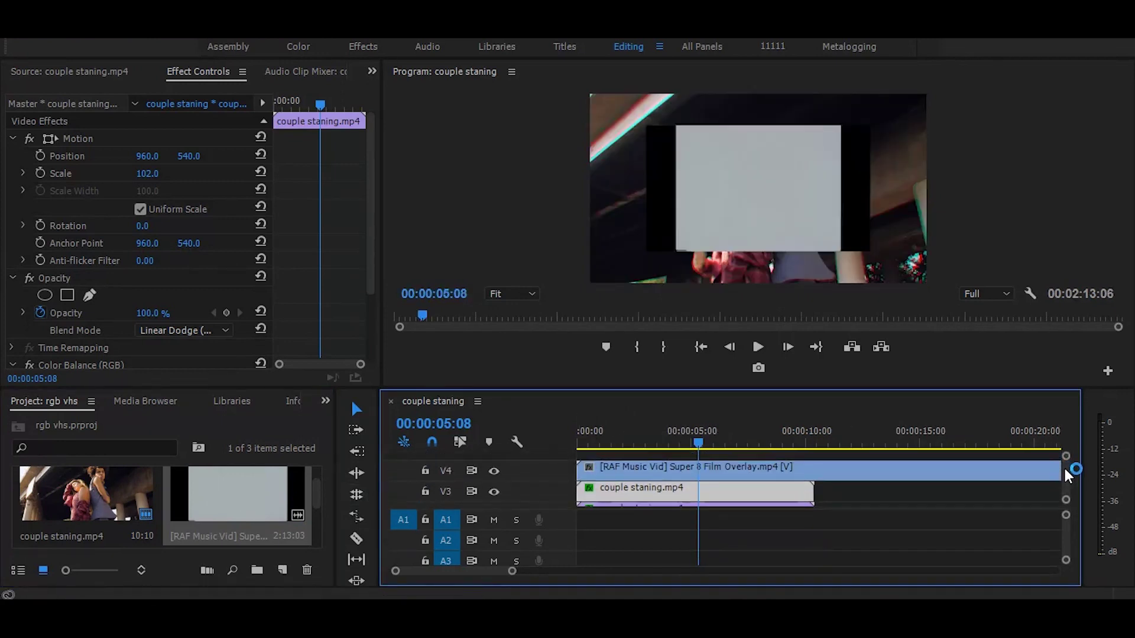
{"action": "left_click", "coordinate": [660, 467]}
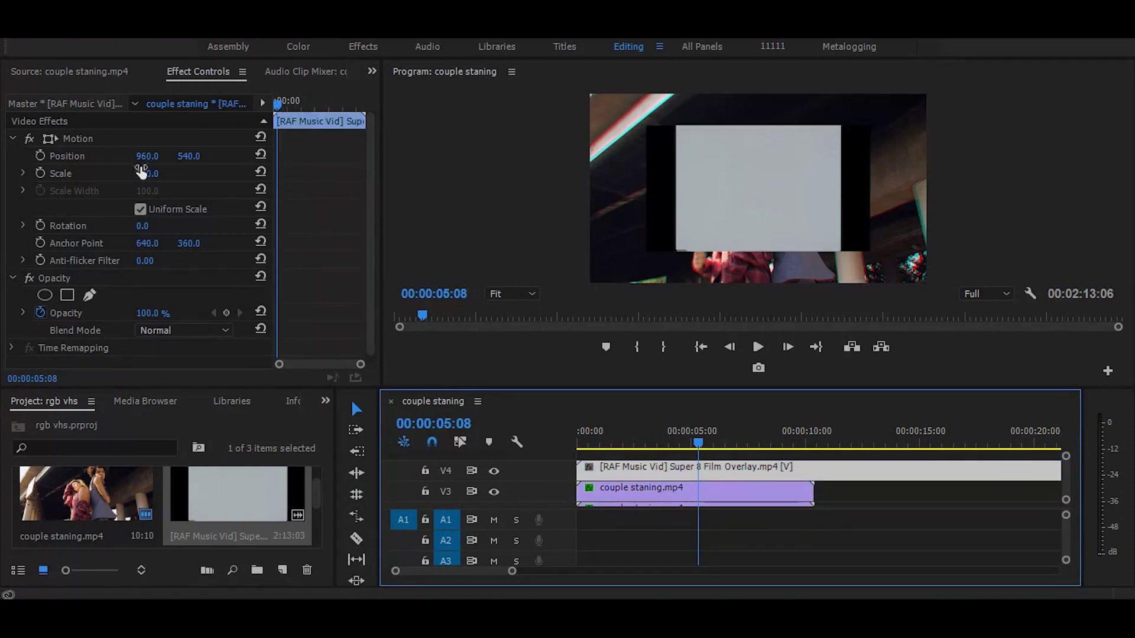
Step: Scale the film overlay to 155 and set its blend mode to Darken
{"action": "left_click_drag", "start_coordinate": [148, 174], "coordinate": [177, 173]}
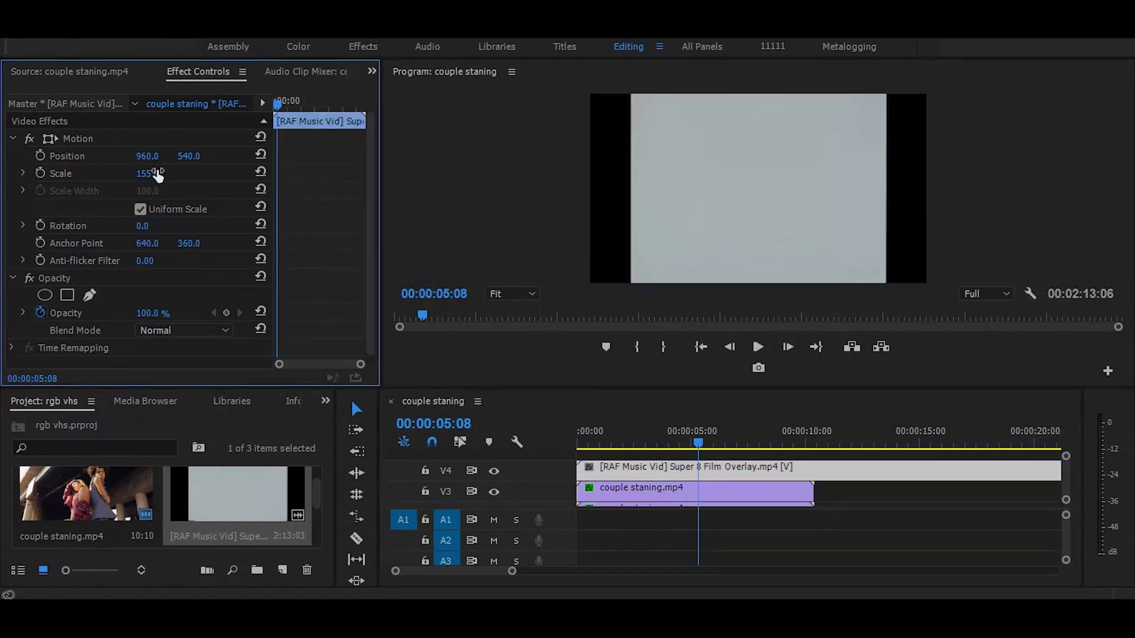
{"action": "left_click", "coordinate": [164, 328]}
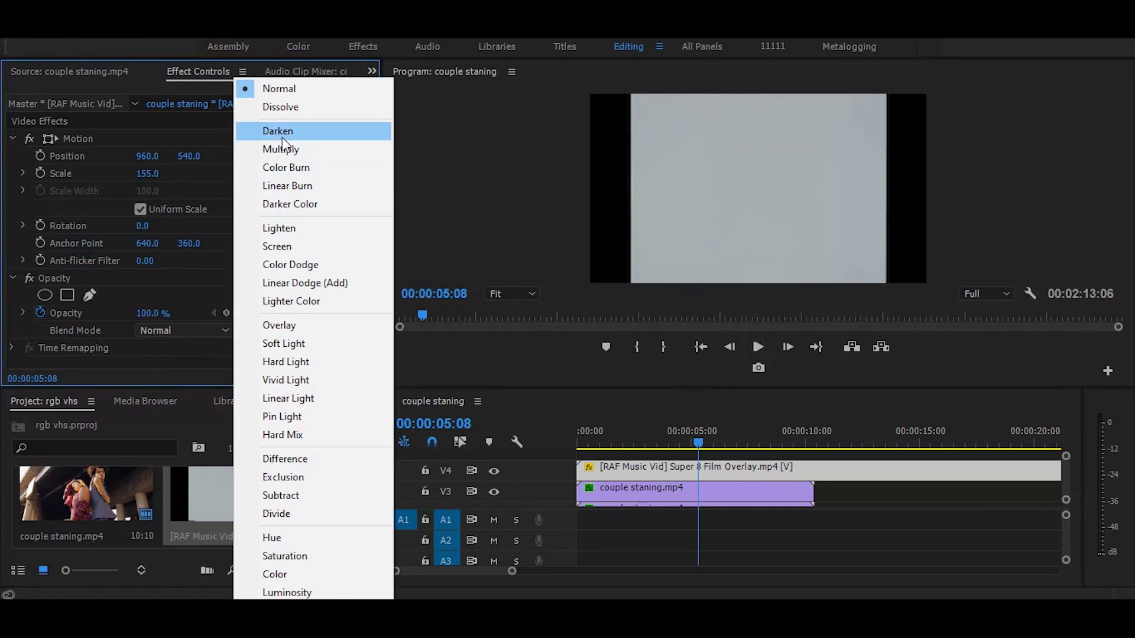
{"action": "left_click", "coordinate": [283, 135]}
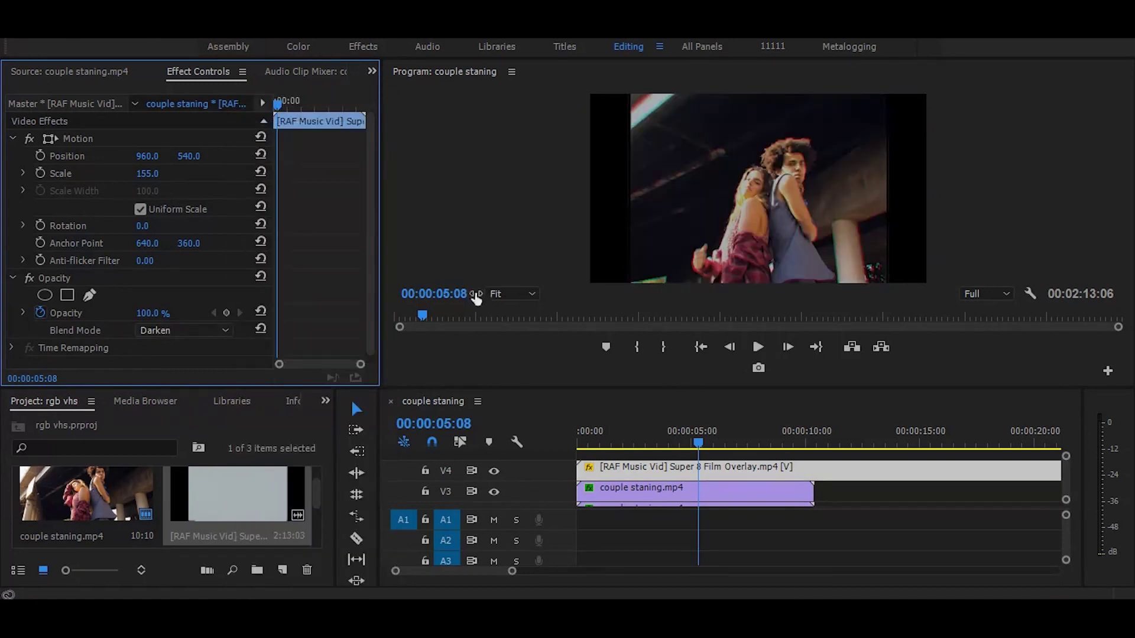
{"action": "left_click_drag", "start_coordinate": [700, 428], "coordinate": [550, 433]}
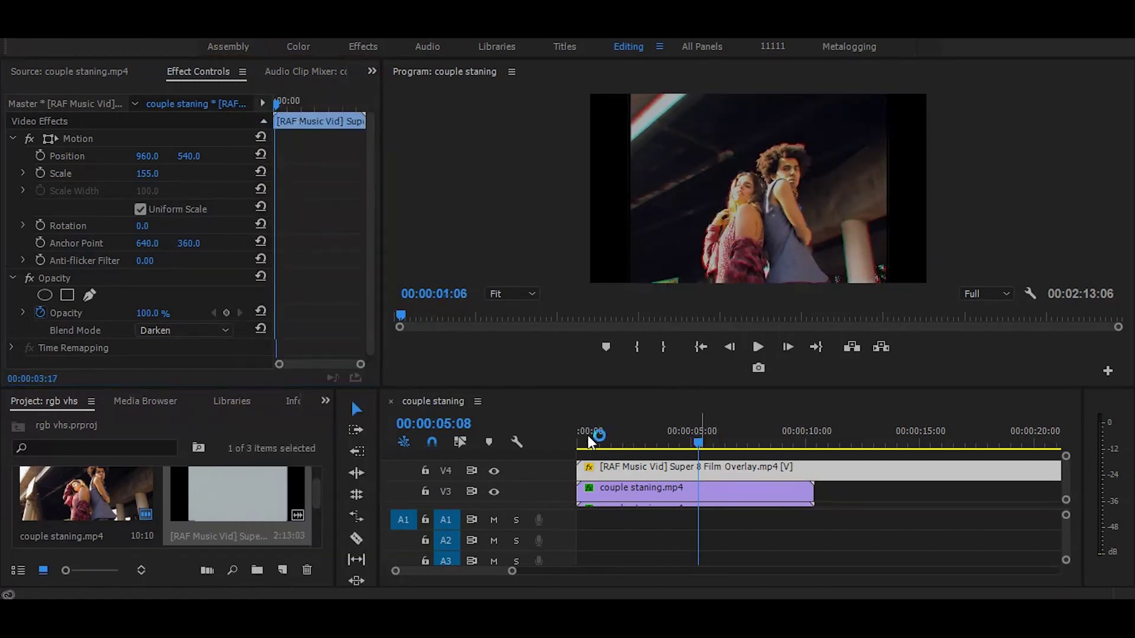
Step: Razor-cut the V4 overlay where the couple clip ends, delete the remainder, and play from start
{"action": "left_click_drag", "start_coordinate": [691, 409], "coordinate": [723, 410]}
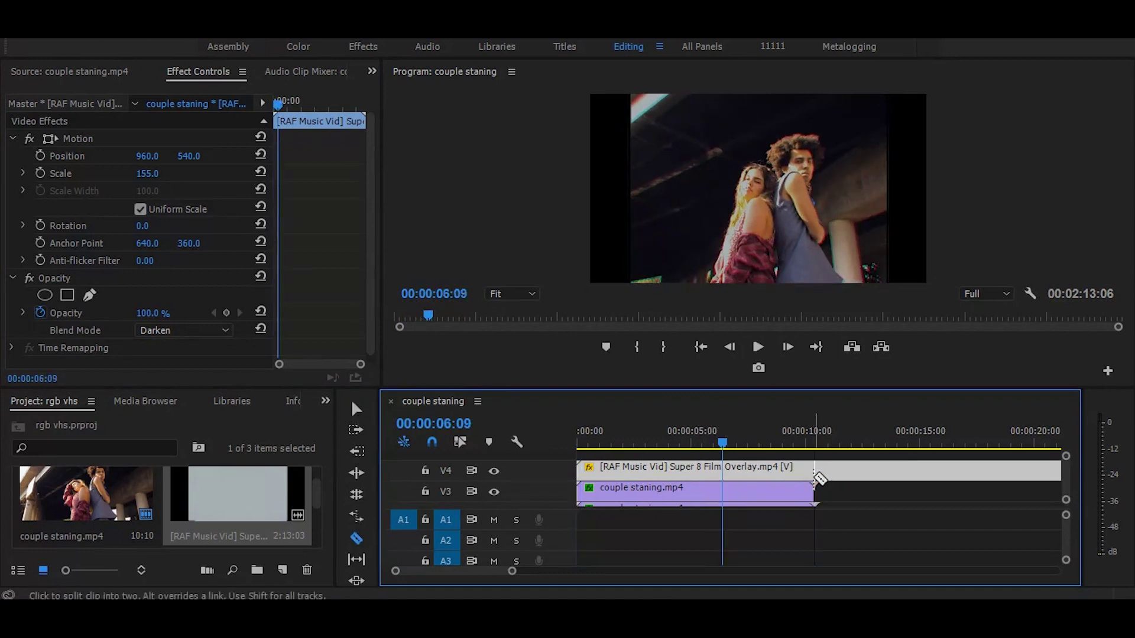
{"action": "left_click", "coordinate": [811, 476]}
{"action": "key", "text": "v"}
{"action": "left_click", "coordinate": [858, 469]}
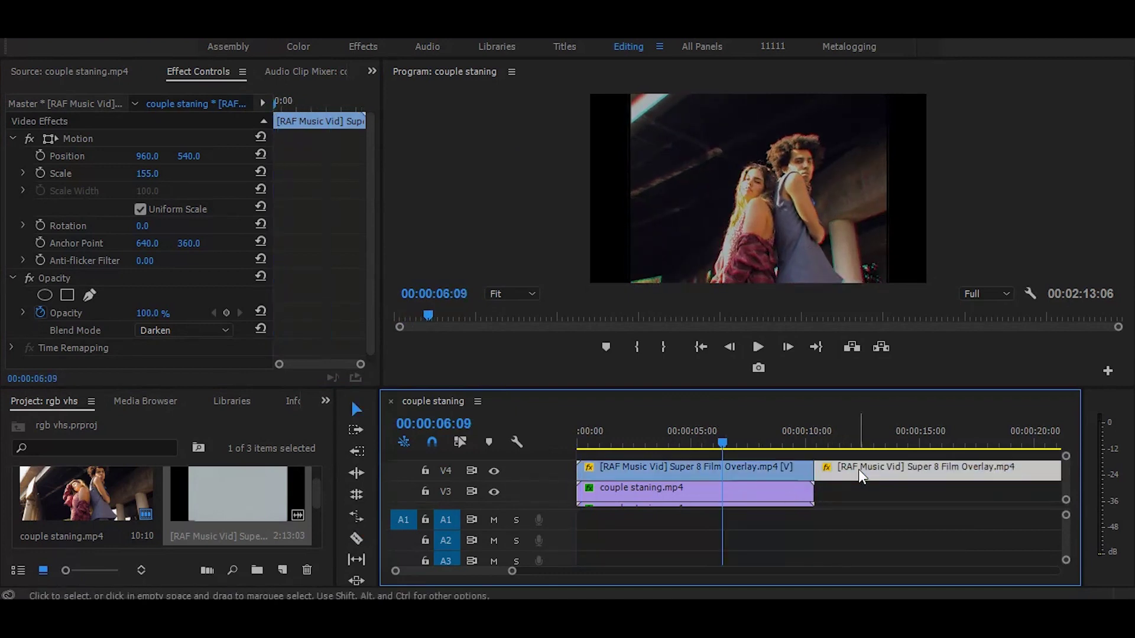
{"action": "key", "text": "Delete"}
{"action": "left_click_drag", "start_coordinate": [773, 439], "coordinate": [569, 438]}
{"action": "key", "text": "space"}
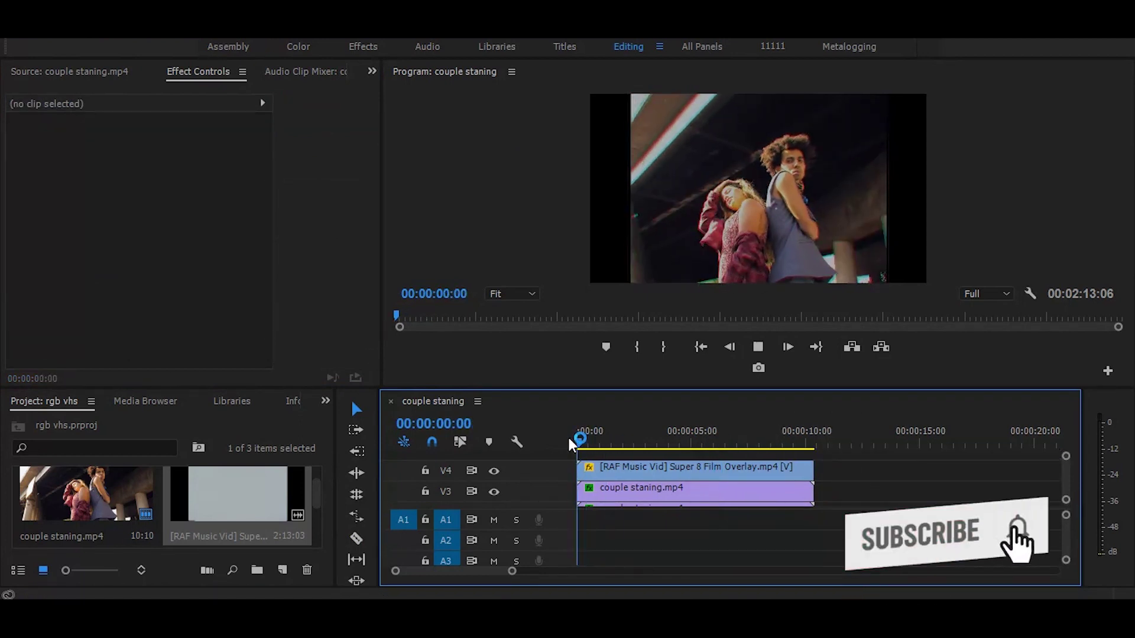